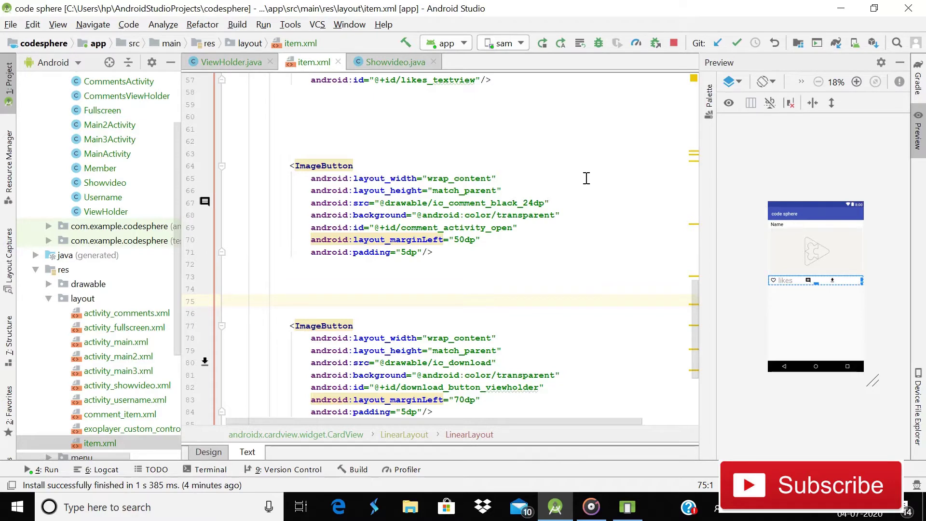
Duplicate the likes TextView block in item.xml, pasting the copy below the original.
{"action": "key", "text": "Up"}
{"action": "key", "text": "Up"}
{"action": "key", "text": "Up"}
{"action": "key", "text": "Up"}
{"action": "key", "text": "Up"}
{"action": "key", "text": "Up"}
{"action": "key", "text": "Up"}
{"action": "key", "text": "Up"}
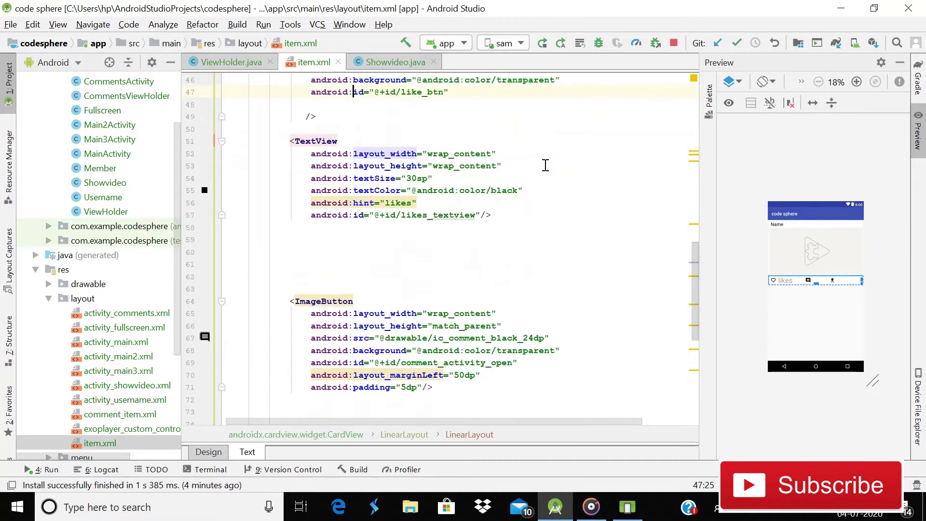
{"action": "key", "text": "Up"}
{"action": "key", "text": "Up"}
{"action": "key", "text": "Up"}
{"action": "key", "text": "Up"}
{"action": "key", "text": "Up"}
{"action": "key", "text": "Up"}
{"action": "key", "text": "Up"}
{"action": "key", "text": "Up"}
{"action": "key", "text": "Up"}
{"action": "key", "text": "Up"}
{"action": "key", "text": "Up"}
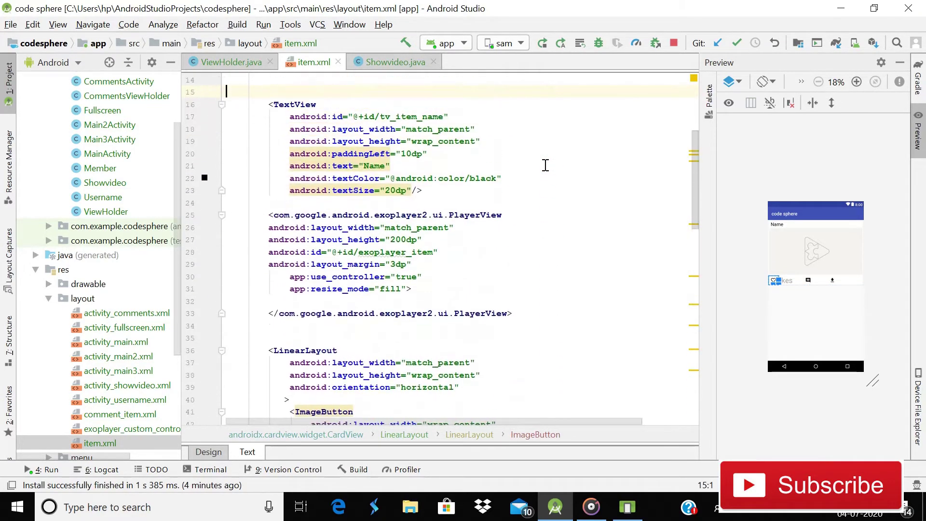
{"action": "key", "text": "Down"}
{"action": "key", "text": "Down"}
{"action": "key", "text": "Down"}
{"action": "key", "text": "Down"}
{"action": "key", "text": "Down"}
{"action": "key", "text": "Down"}
{"action": "key", "text": "Down"}
{"action": "key", "text": "Down"}
{"action": "key", "text": "Down"}
{"action": "key", "text": "Down"}
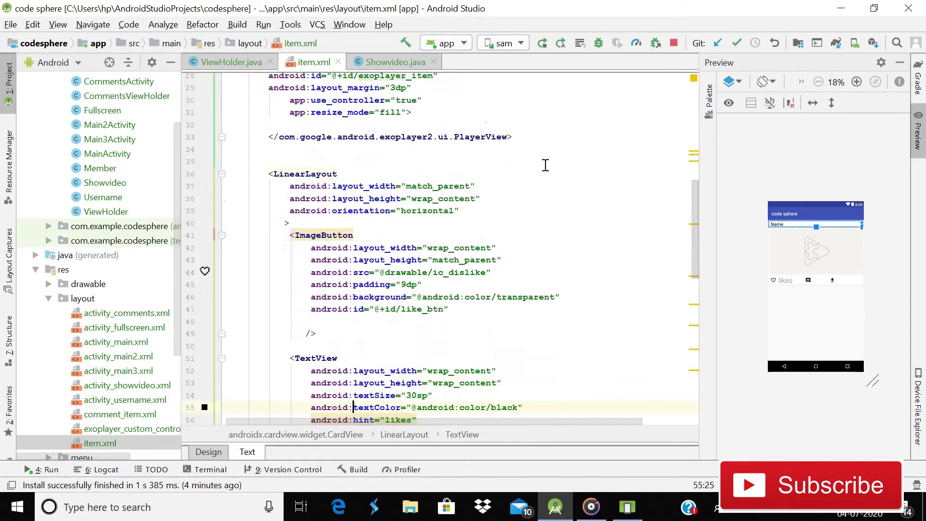
{"action": "key", "text": "Down"}
{"action": "key", "text": "Down"}
{"action": "key", "text": "Down"}
{"action": "key", "text": "Down"}
{"action": "key", "text": "Down"}
{"action": "key", "text": "Down"}
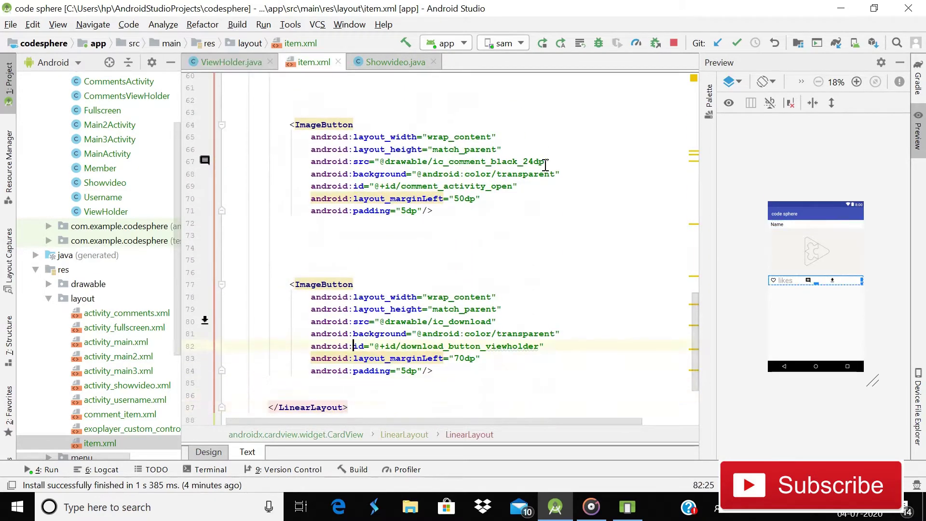
{"action": "key", "text": "Up"}
{"action": "key", "text": "Up"}
{"action": "key", "text": "Up"}
{"action": "key", "text": "Up"}
{"action": "key", "text": "Up"}
{"action": "key", "text": "Up"}
{"action": "key", "text": "Up"}
{"action": "key", "text": "Up"}
{"action": "key", "text": "Up"}
{"action": "key", "text": "Up"}
{"action": "key", "text": "Up"}
{"action": "key", "text": "Up"}
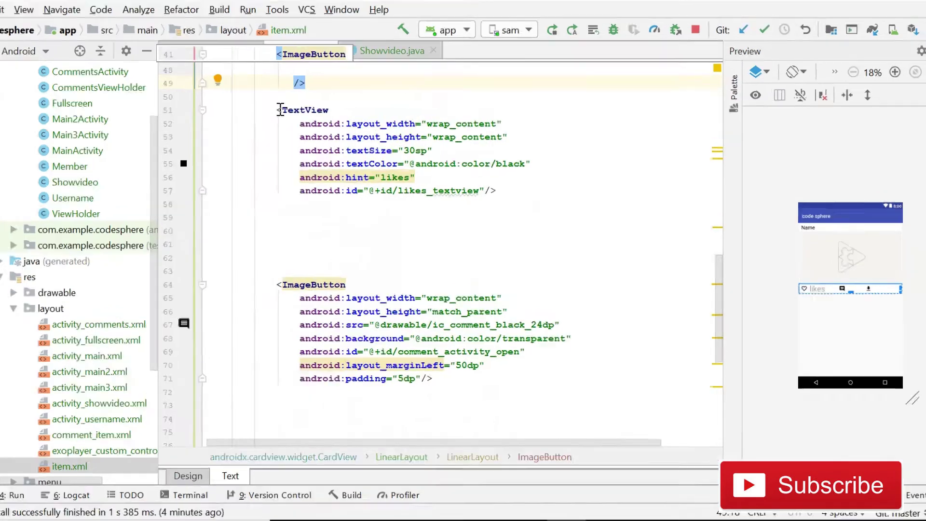
{"action": "left_click_drag", "start_coordinate": [290, 116], "coordinate": [511, 188]}
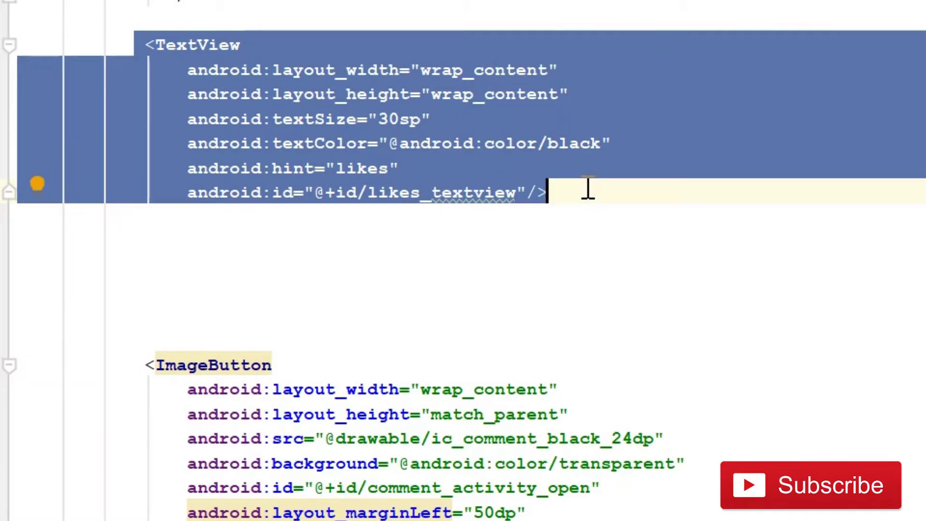
{"action": "key", "text": "Down"}
{"action": "key", "text": "Down"}
{"action": "key", "text": "Down"}
{"action": "key", "text": "Return"}
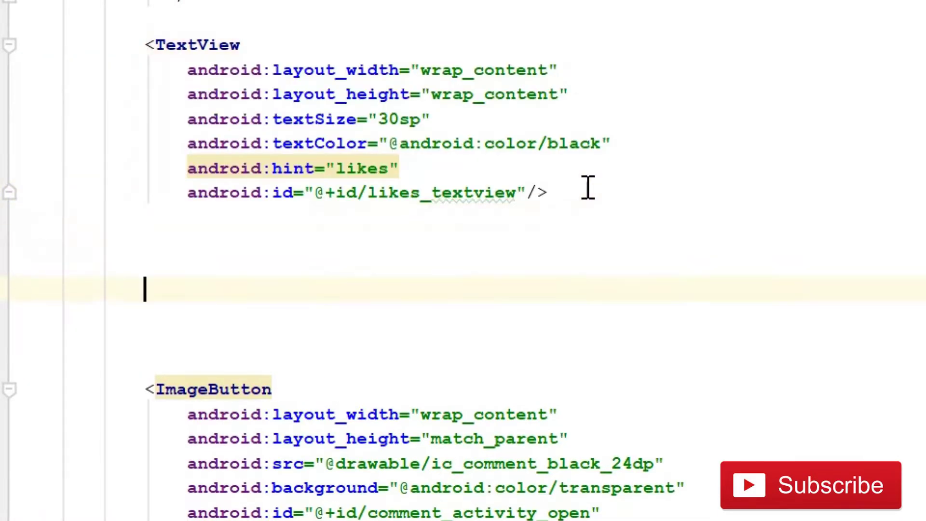
{"action": "key", "text": "Return"}
{"action": "type", "text": "<TextView         android:layout_width=\"wrap_content\"         android:layout_height=\"wrap_content\"         android:textSize=\"30sp\"         android:textColor=\"@android:color/black\"         android:hint=\"likes\"         android:id=\"@+id/likes_textview\"/>"}
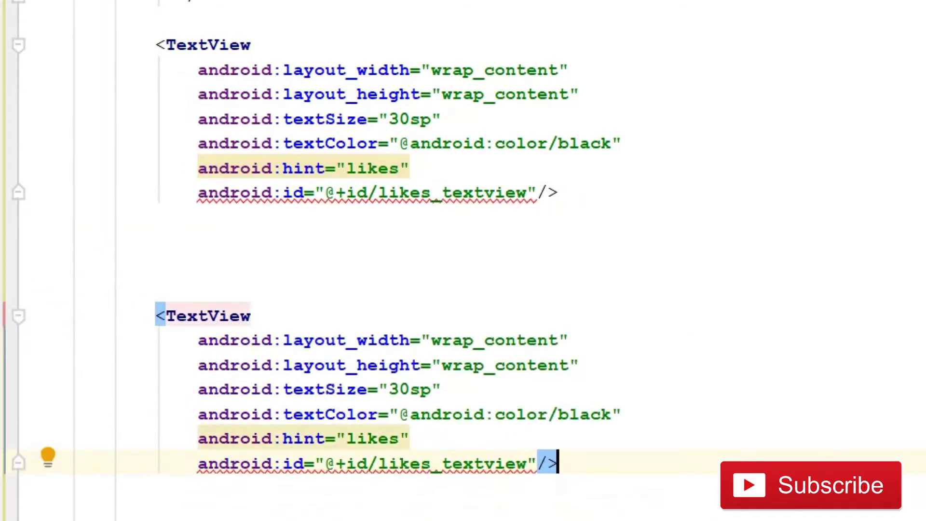
Change the copied TextView's id to comment_textview and its hint to "0".
{"action": "left_click", "coordinate": [434, 463]}
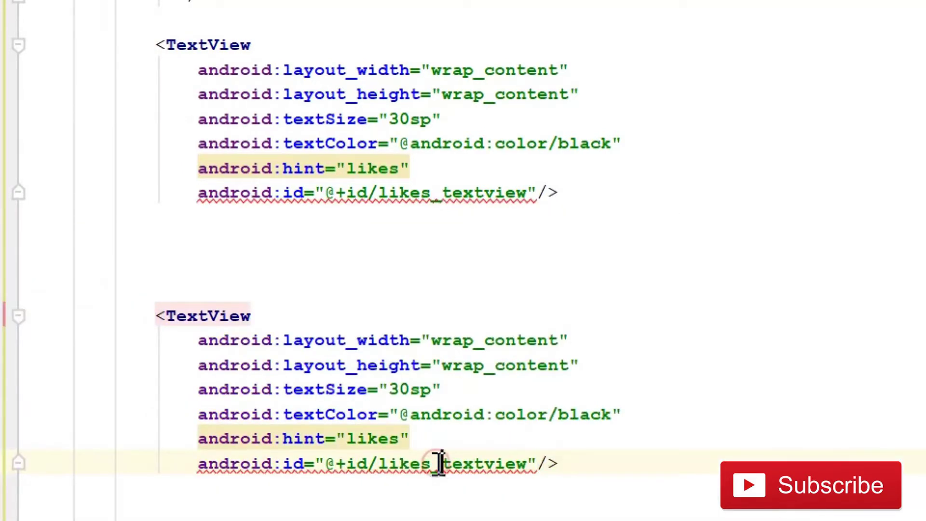
{"action": "key", "text": "BackSpace"}
{"action": "key", "text": "BackSpace"}
{"action": "key", "text": "BackSpace"}
{"action": "key", "text": "BackSpace"}
{"action": "key", "text": "BackSpace"}
{"action": "type", "text": "co"}
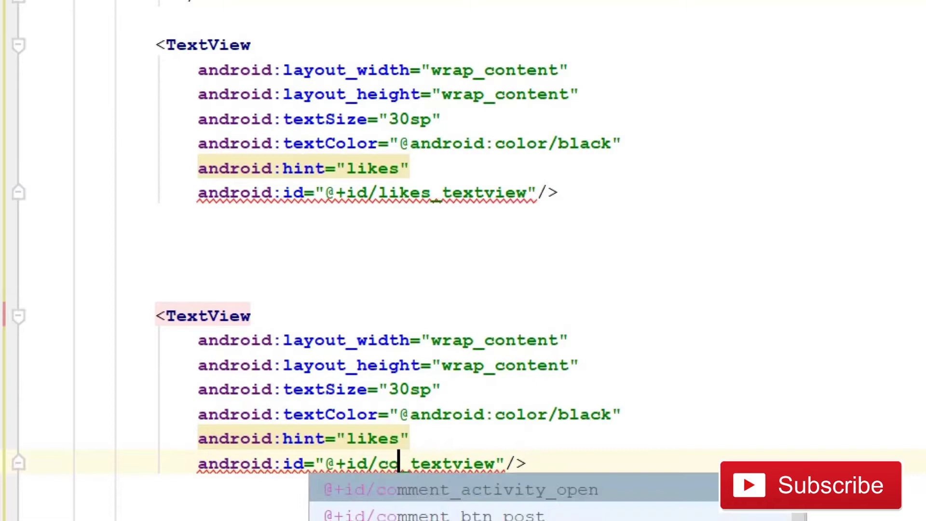
{"action": "type", "text": "mment"}
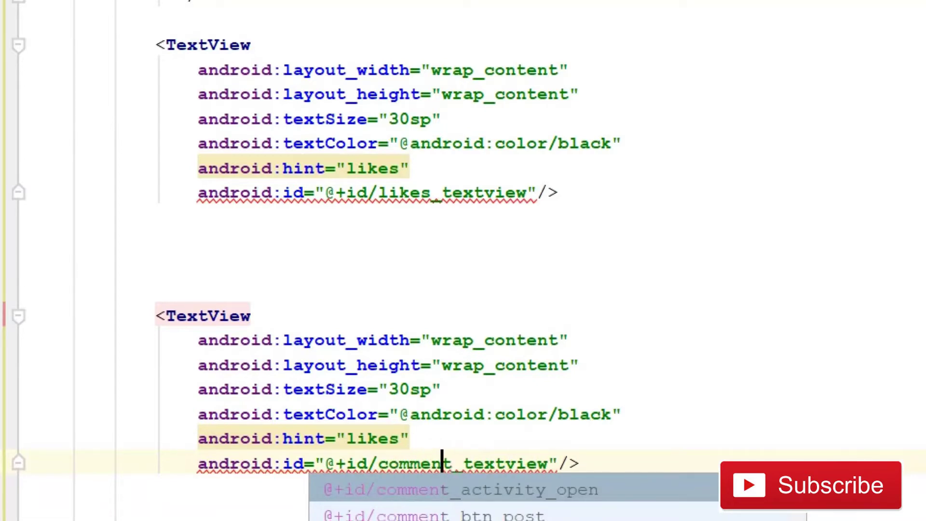
{"action": "key", "text": "Left"}
{"action": "key", "text": "Left"}
{"action": "key", "text": "Left"}
{"action": "key", "text": "Left"}
{"action": "key", "text": "Left"}
{"action": "key", "text": "Left"}
{"action": "key", "text": "Up"}
{"action": "key", "text": "Right"}
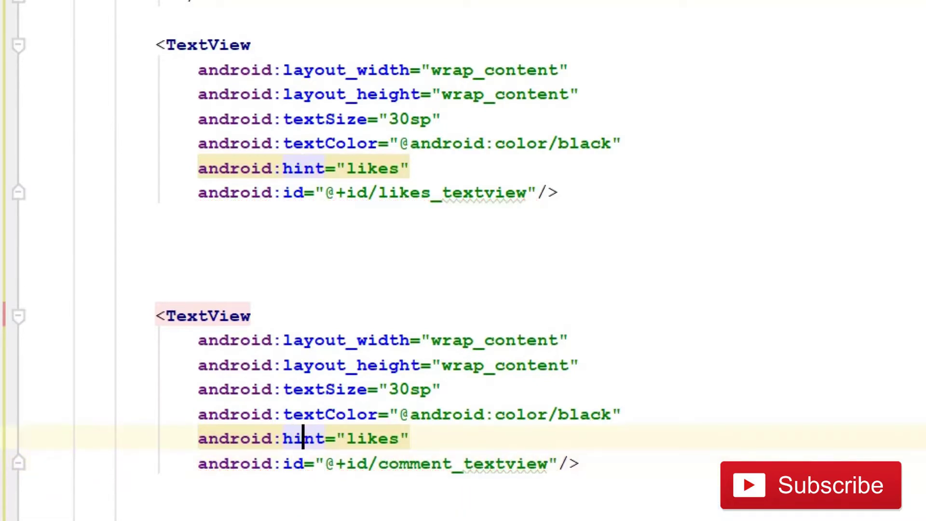
{"action": "key", "text": "Right"}
{"action": "key", "text": "Right"}
{"action": "key", "text": "Right"}
{"action": "key", "text": "Right"}
{"action": "key", "text": "Right"}
{"action": "key", "text": "Right"}
{"action": "key", "text": "BackSpace"}
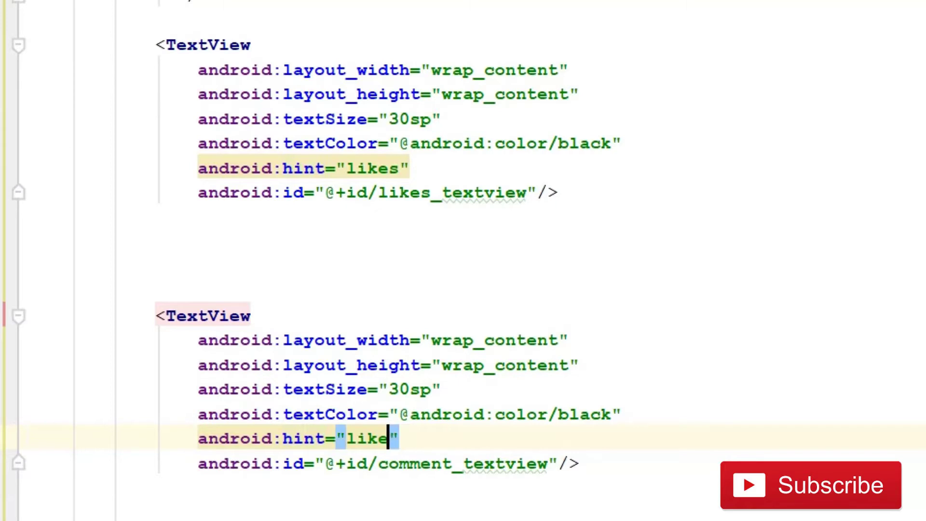
{"action": "key", "text": "BackSpace"}
{"action": "key", "text": "BackSpace"}
{"action": "key", "text": "BackSpace"}
{"action": "key", "text": "BackSpace"}
{"action": "type", "text": "0"}
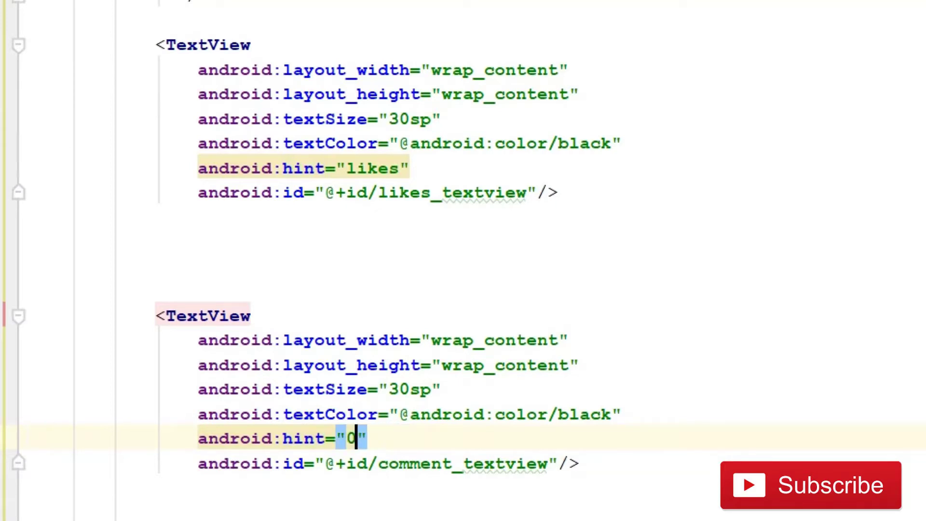
{"action": "key", "text": "Left"}
{"action": "key", "text": "Left"}
{"action": "key", "text": "Left"}
{"action": "key", "text": "Right"}
{"action": "key", "text": "Right"}
{"action": "key", "text": "Right"}
{"action": "key", "text": "Up"}
{"action": "key", "text": "Up"}
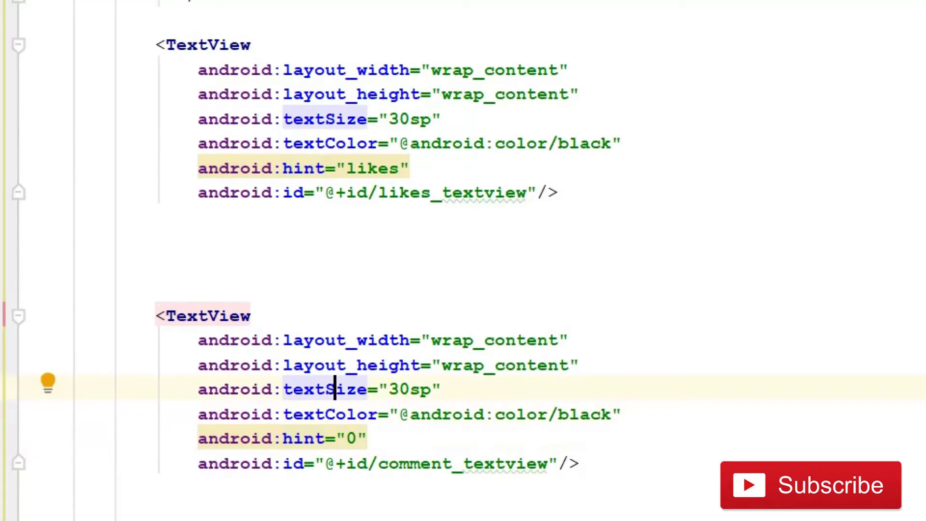
Give the comment_textview a layout_marginLeft of 50dp.
{"action": "key", "text": "Down"}
{"action": "key", "text": "Down"}
{"action": "key", "text": "Down"}
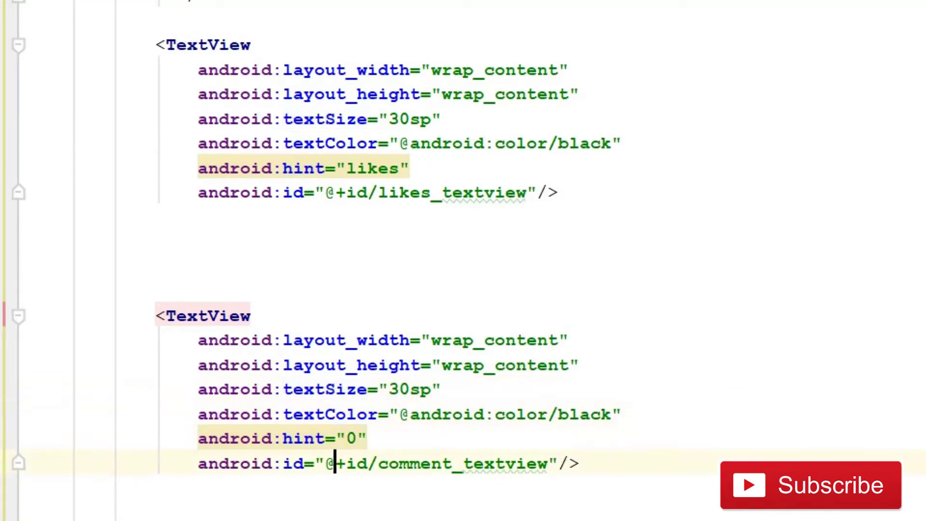
{"action": "key", "text": "Up"}
{"action": "key", "text": "Right"}
{"action": "key", "text": "Right"}
{"action": "key", "text": "Right"}
{"action": "key", "text": "Return"}
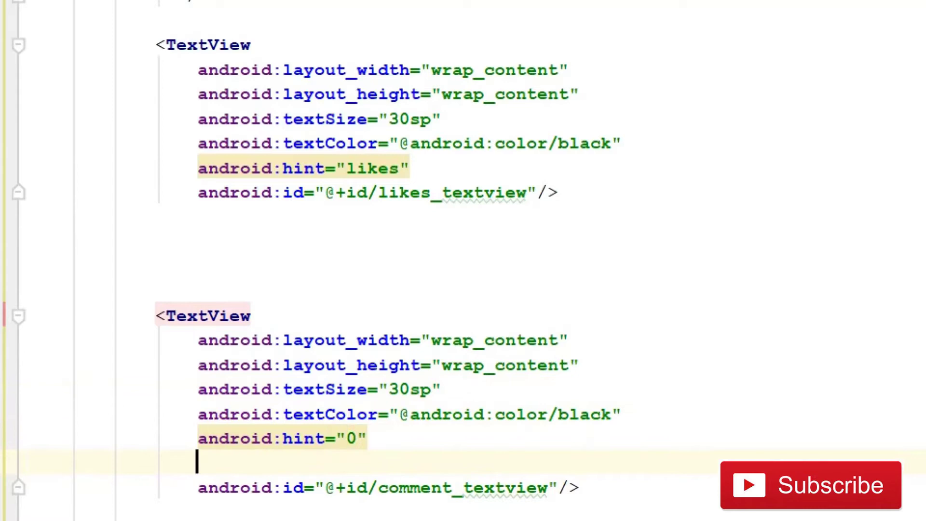
{"action": "type", "text": "ma"}
{"action": "key", "text": "Return"}
{"action": "type", "text": "5"}
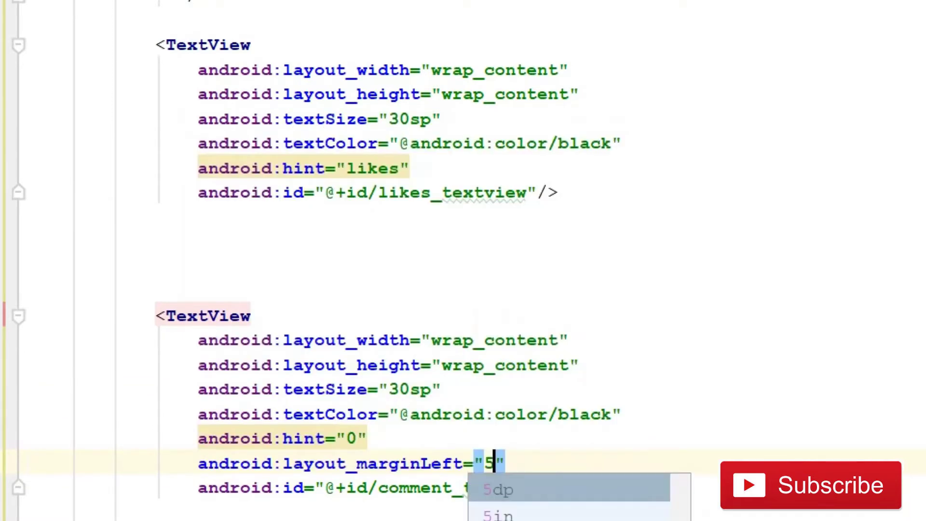
{"action": "type", "text": "0"}
{"action": "key", "text": "Return"}
{"action": "key", "text": "Down"}
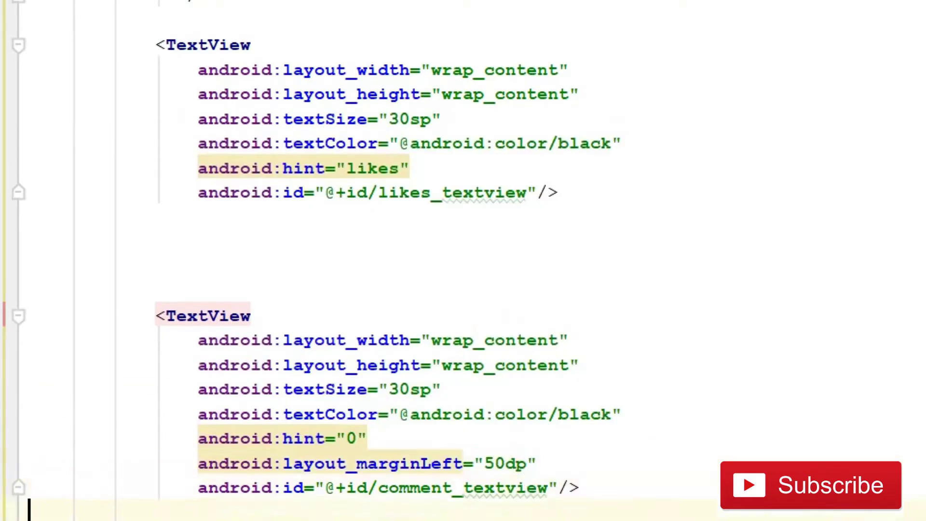
{"action": "scroll", "coordinate": [463, 261], "scroll_direction": "down", "scroll_amount": 4}
Delete the layout_marginLeft attribute from the comment ImageButton.
{"action": "left_click", "coordinate": [442, 454]}
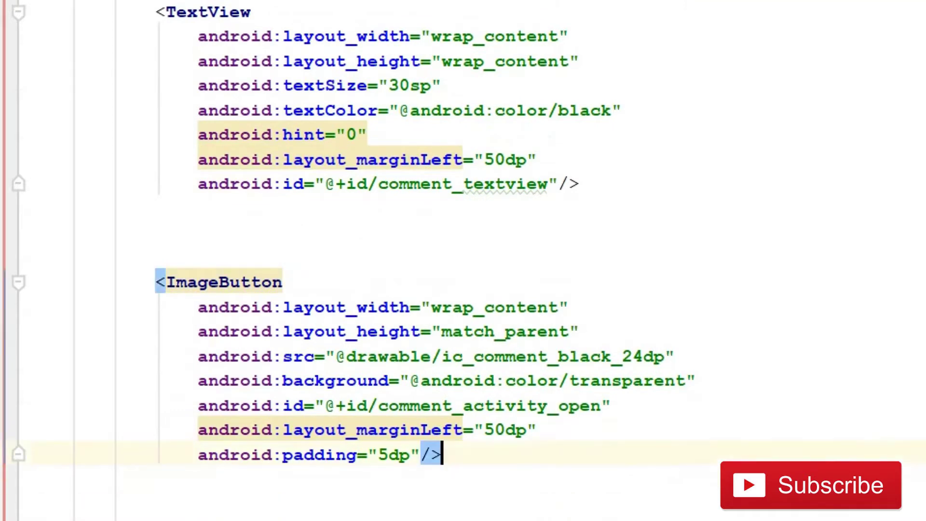
{"action": "left_click", "coordinate": [526, 406]}
{"action": "key", "text": "Down"}
{"action": "key", "text": "BackSpace"}
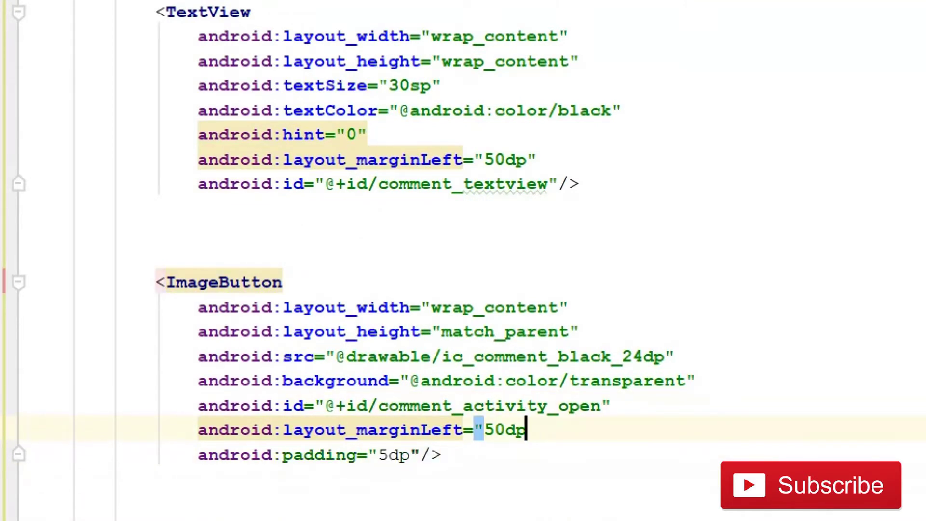
{"action": "key", "text": "BackSpace"}
{"action": "key", "text": "BackSpace"}
{"action": "key", "text": "BackSpace"}
{"action": "key", "text": "BackSpace"}
{"action": "key", "text": "BackSpace"}
{"action": "key", "text": "BackSpace"}
{"action": "key", "text": "BackSpace"}
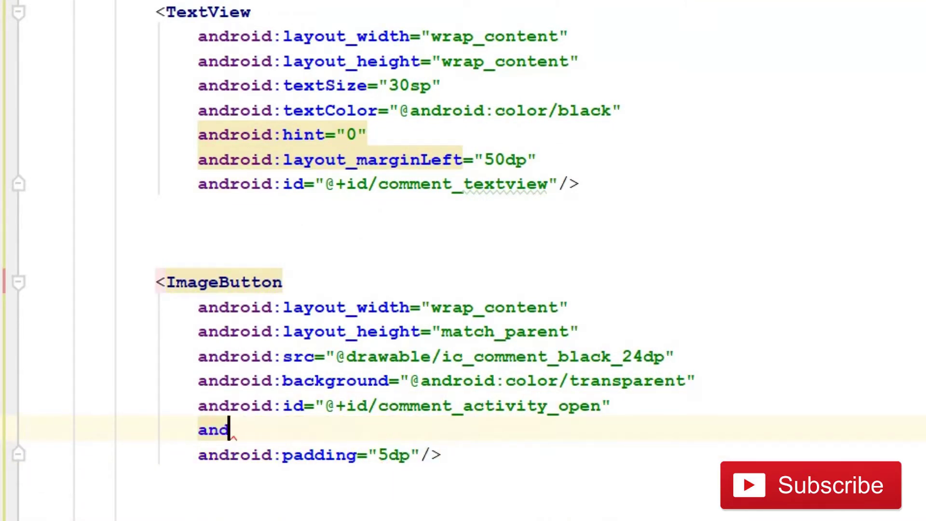
{"action": "key", "text": "BackSpace"}
{"action": "key", "text": "BackSpace"}
{"action": "key", "text": "BackSpace"}
{"action": "key", "text": "BackSpace"}
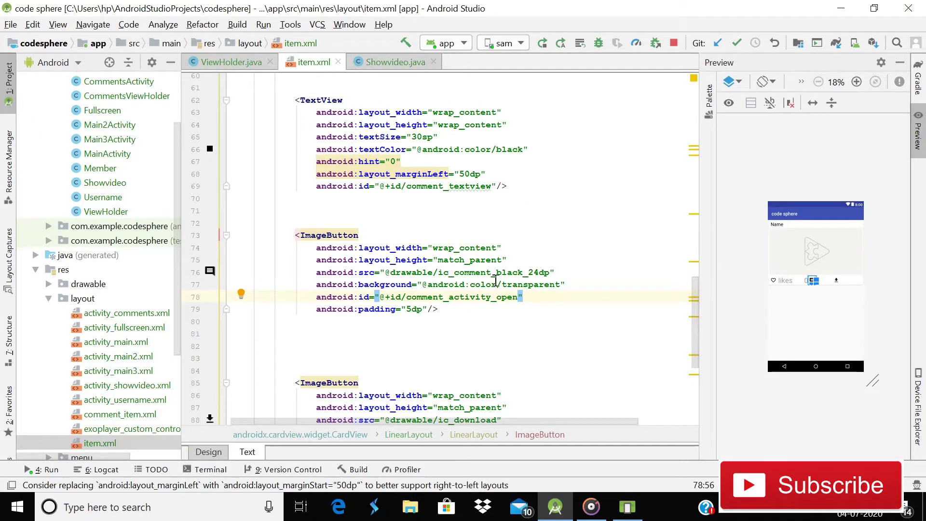
{"action": "left_click", "coordinate": [454, 149]}
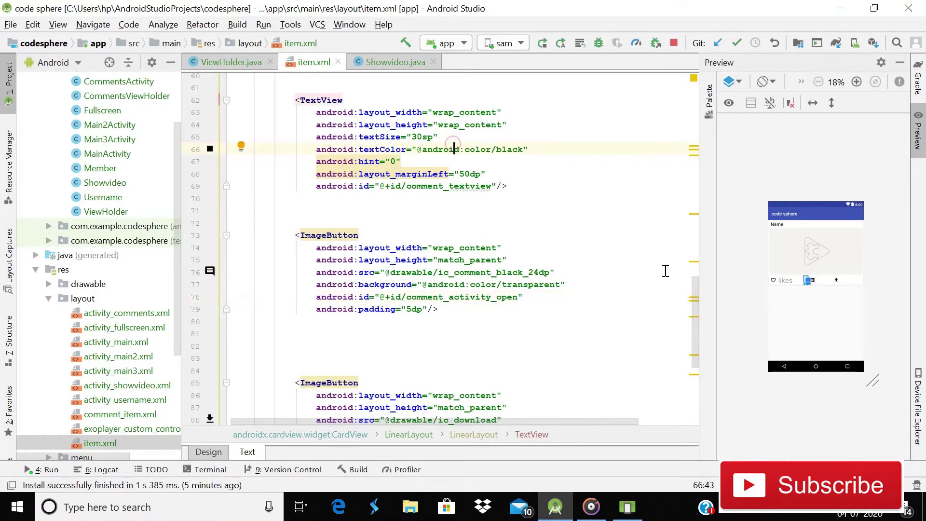
{"action": "left_click", "coordinate": [819, 323]}
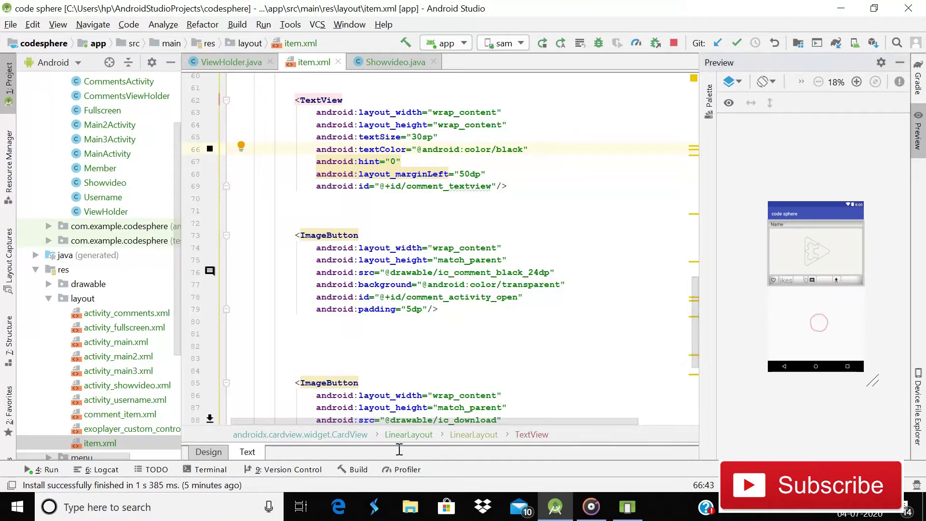
{"action": "left_click", "coordinate": [208, 452]}
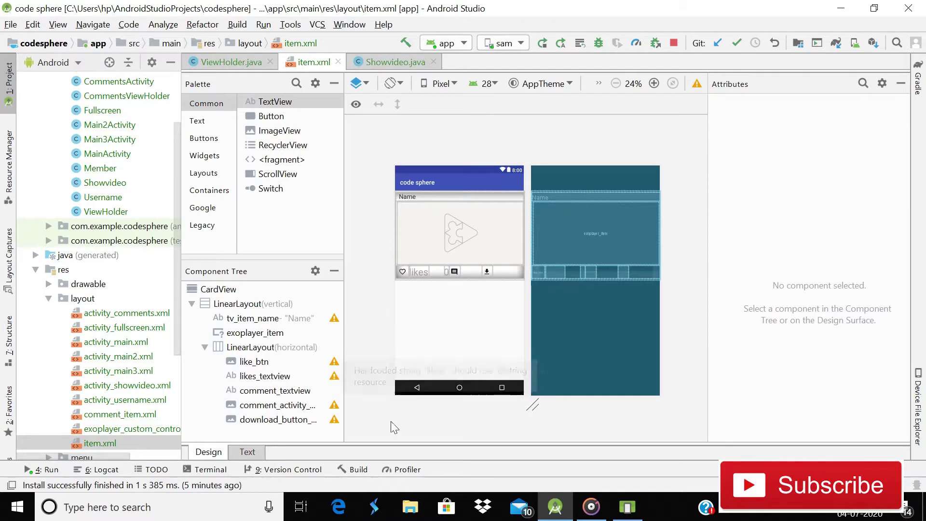
{"action": "left_click", "coordinate": [247, 452]}
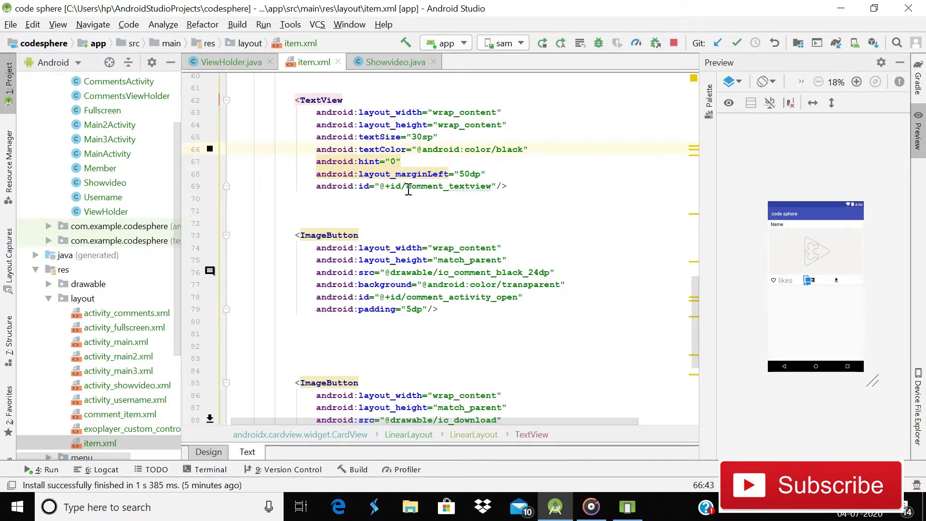
In ViewHolder.java, add commentcount to the int fields and commentdisplay to the TextView fields.
{"action": "left_click", "coordinate": [233, 62]}
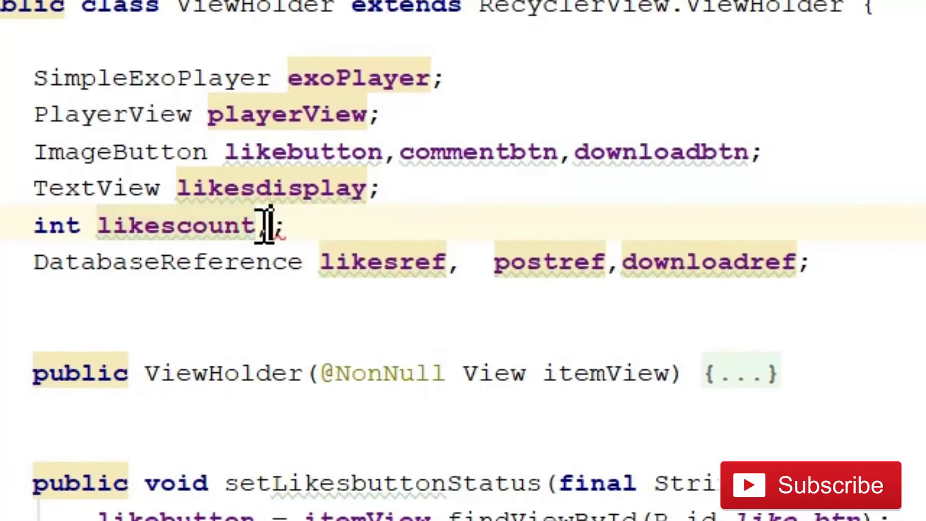
{"action": "left_click", "coordinate": [265, 224]}
{"action": "type", "text": ",commentc"}
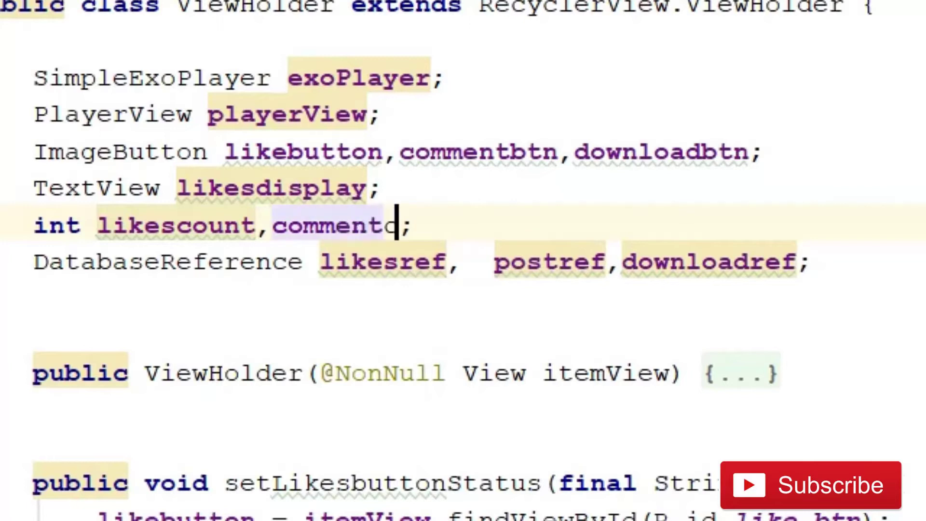
{"action": "type", "text": "ount"}
{"action": "key", "text": "Up"}
{"action": "key", "text": "Up"}
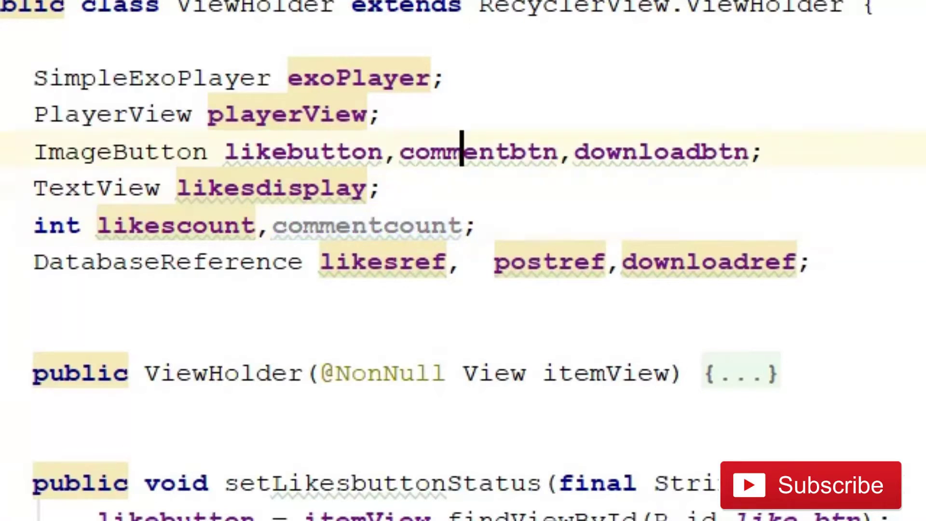
{"action": "key", "text": "Up"}
{"action": "key", "text": "Down"}
{"action": "key", "text": "Down"}
{"action": "key", "text": "Down"}
{"action": "key", "text": "Up"}
{"action": "key", "text": "Left"}
{"action": "type", "text": ","}
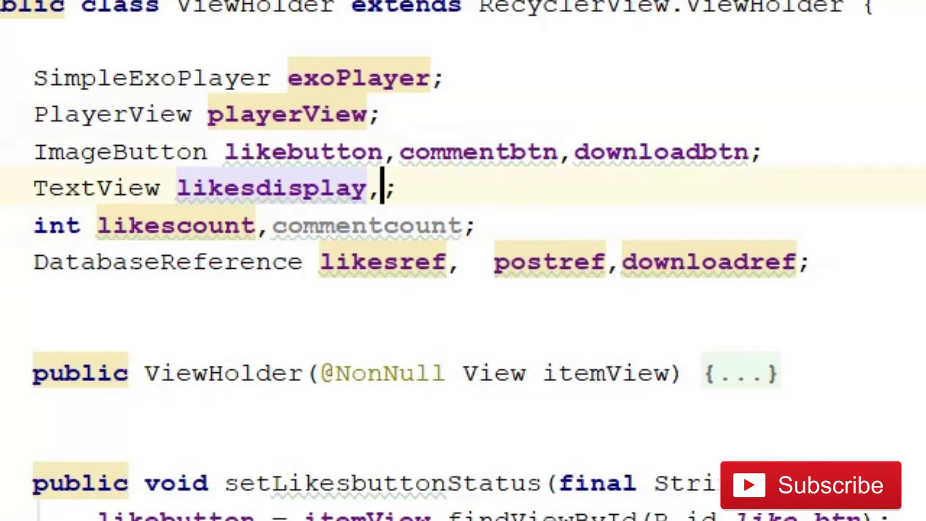
{"action": "type", "text": "comment"}
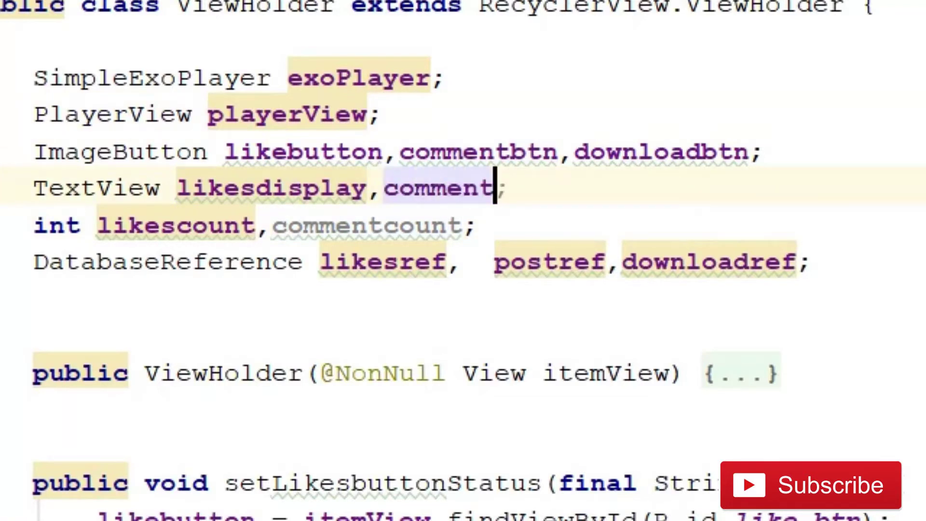
{"action": "type", "text": "displat"}
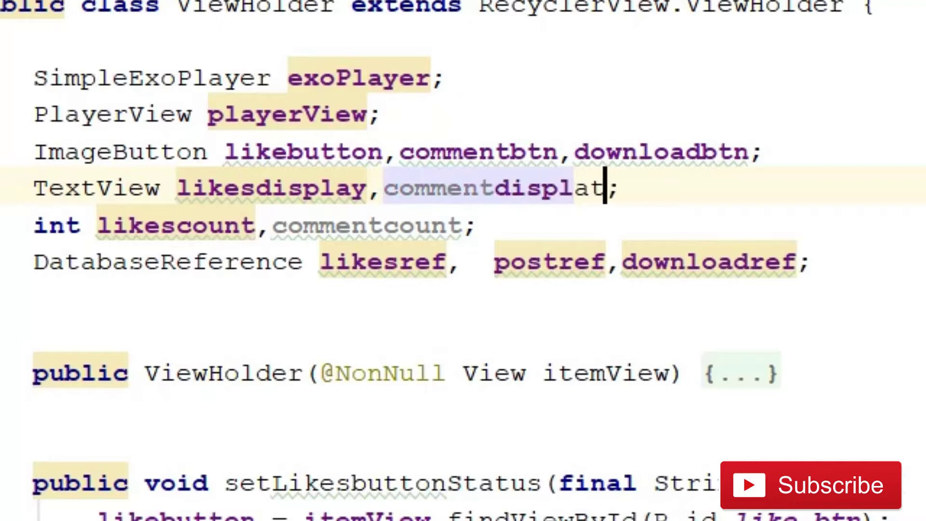
{"action": "key", "text": "BackSpace"}
{"action": "type", "text": "y"}
Below the commentbtn binding, add commentdisplay = itemView.findViewById(R.id.comment_textview).
{"action": "key", "text": "Down"}
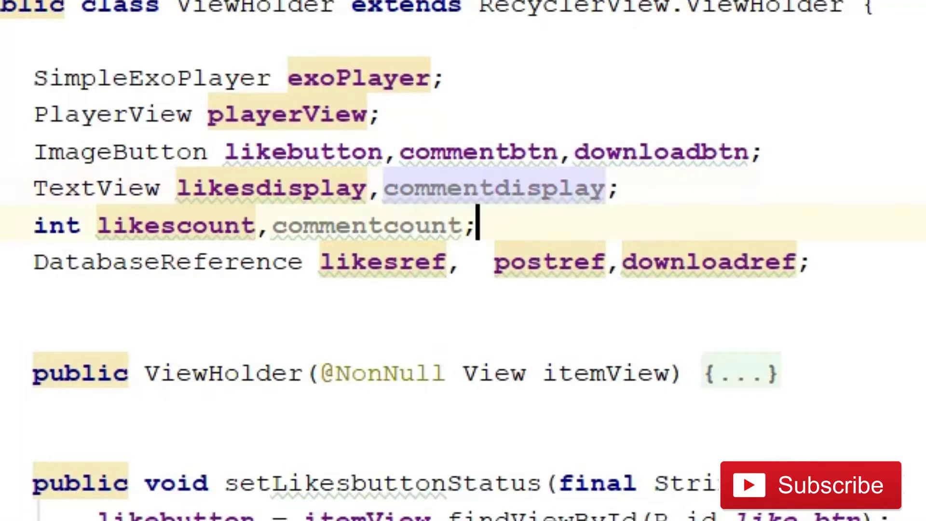
{"action": "key", "text": "Down"}
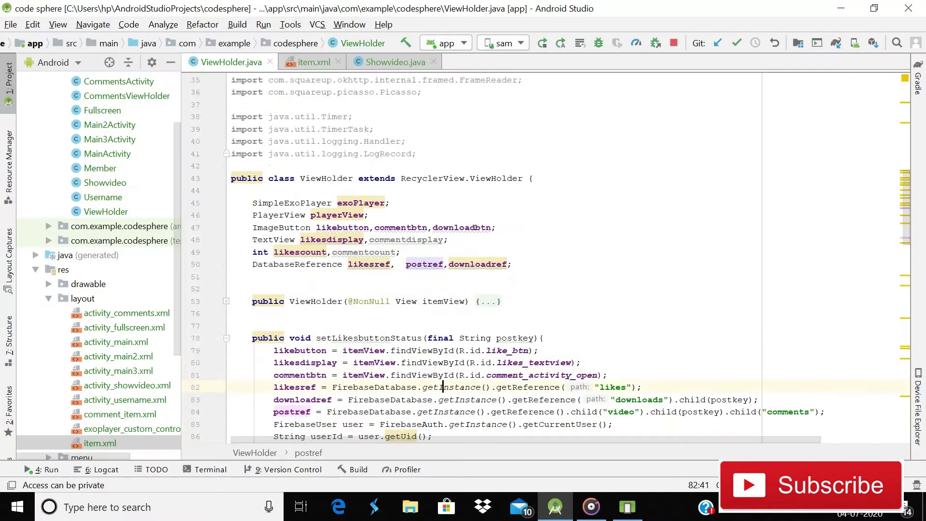
{"action": "key", "text": "Down"}
{"action": "key", "text": "Down"}
{"action": "key", "text": "Down"}
{"action": "key", "text": "Down"}
{"action": "key", "text": "Down"}
{"action": "key", "text": "Down"}
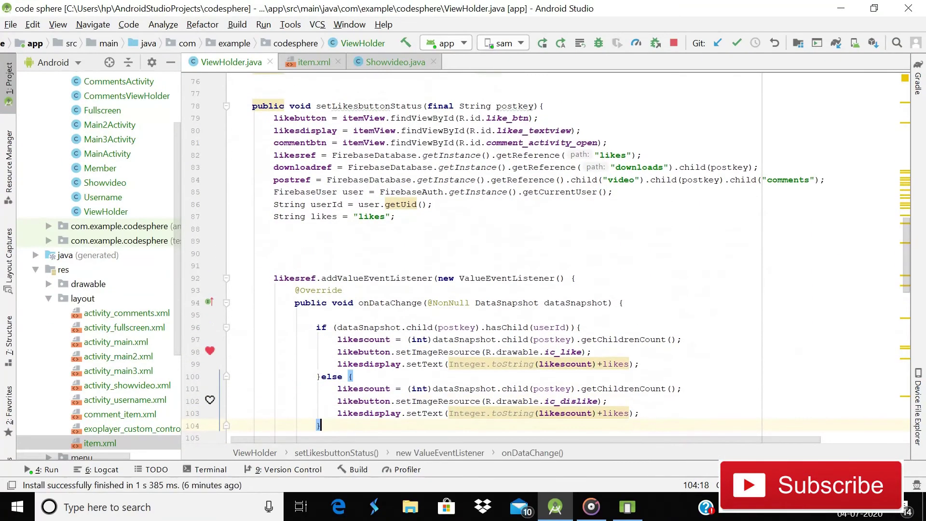
{"action": "left_click", "coordinate": [624, 142]}
{"action": "key", "text": "Return"}
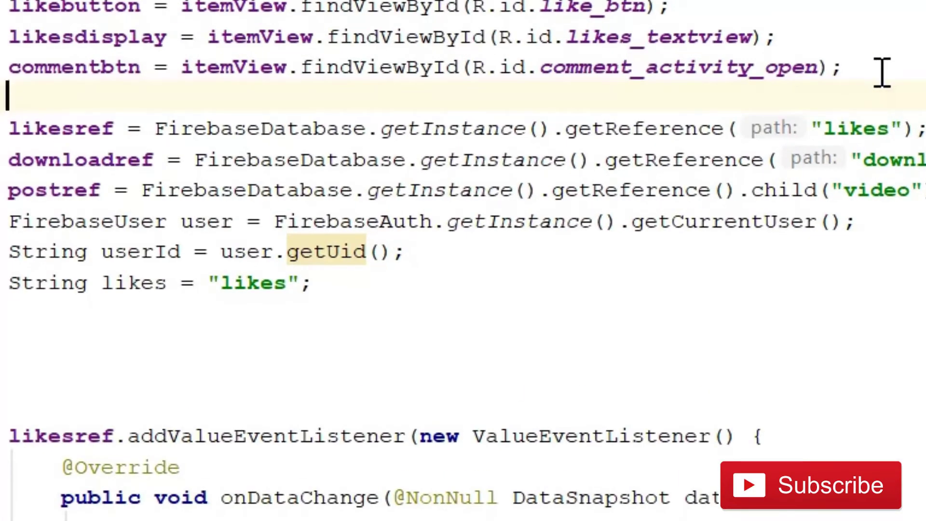
{"action": "type", "text": "com"}
{"action": "key", "text": "Down"}
{"action": "key", "text": "Down"}
{"action": "key", "text": "Return"}
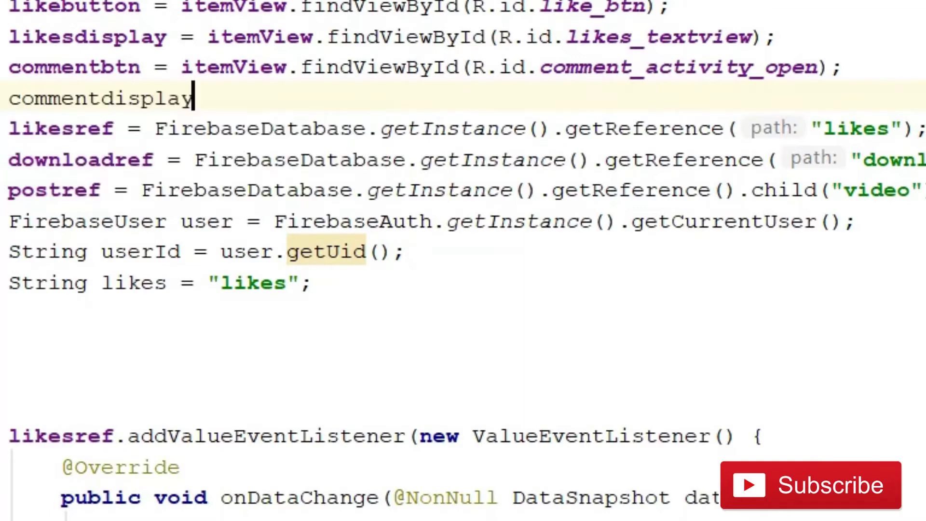
{"action": "type", "text": " = it"}
{"action": "key", "text": "Return"}
{"action": "type", "text": "."}
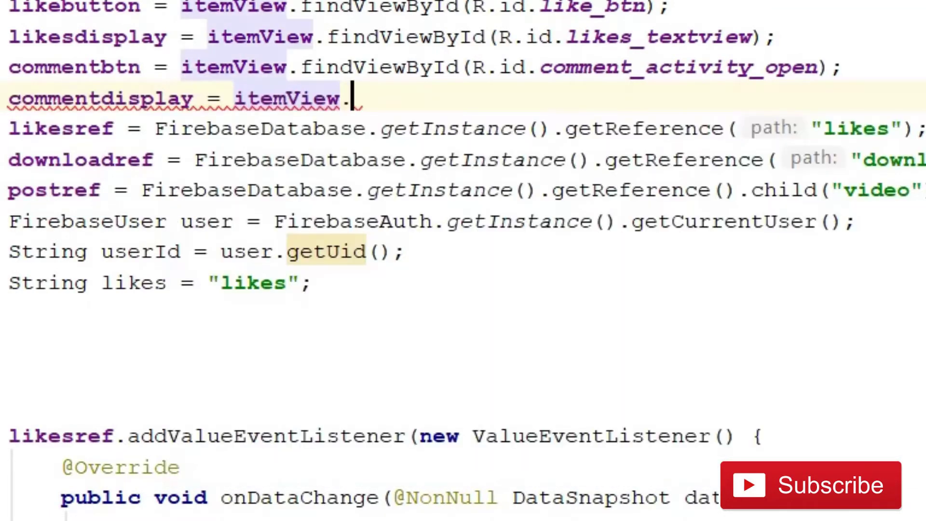
{"action": "type", "text": "Find"}
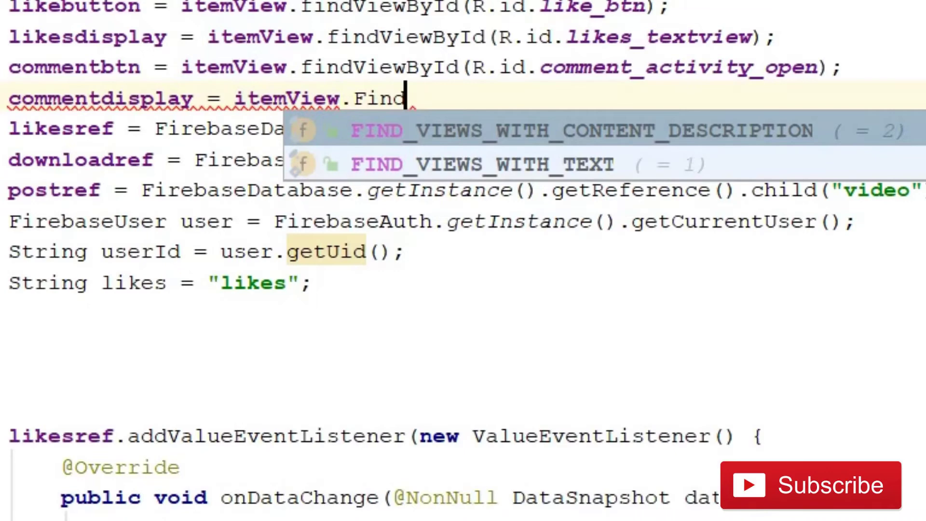
{"action": "key", "text": "BackSpace"}
{"action": "key", "text": "BackSpace"}
{"action": "key", "text": "BackSpace"}
{"action": "key", "text": "BackSpace"}
{"action": "type", "text": "fin"}
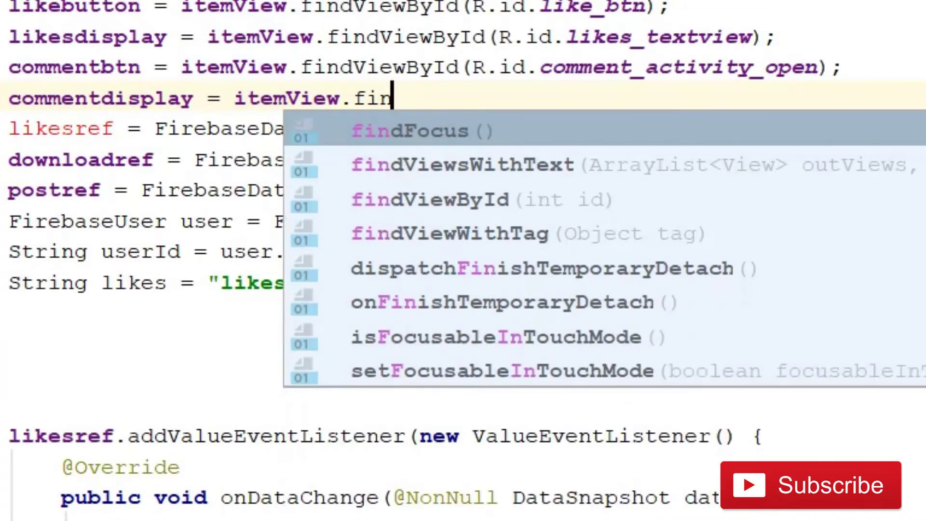
{"action": "type", "text": "d"}
{"action": "key", "text": "Down"}
{"action": "key", "text": "Down"}
{"action": "key", "text": "Return"}
{"action": "type", "text": "R"}
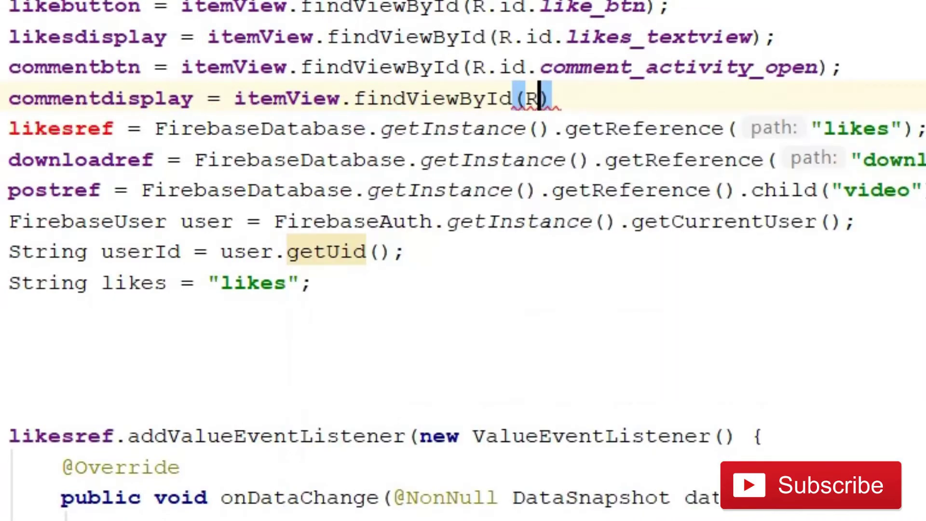
{"action": "type", "text": ".id.com"}
{"action": "key", "text": "Return"}
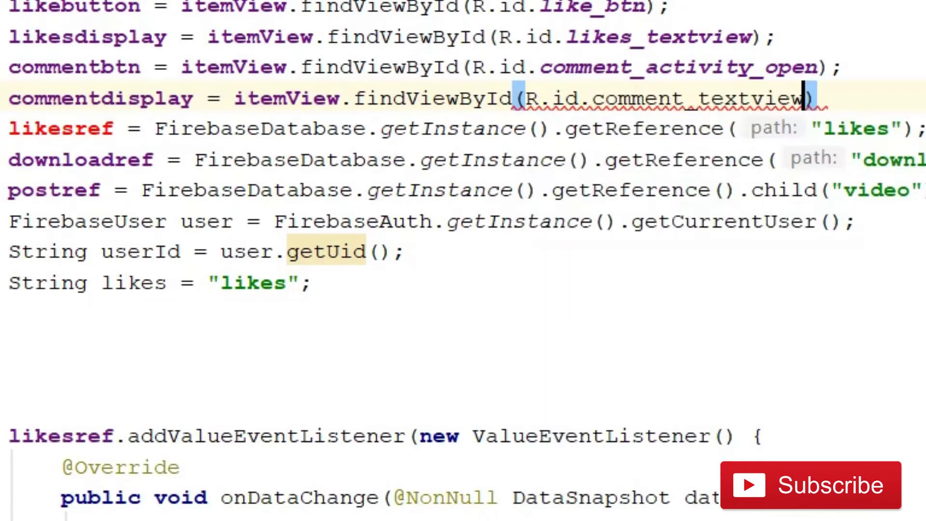
{"action": "type", "text": ";"}
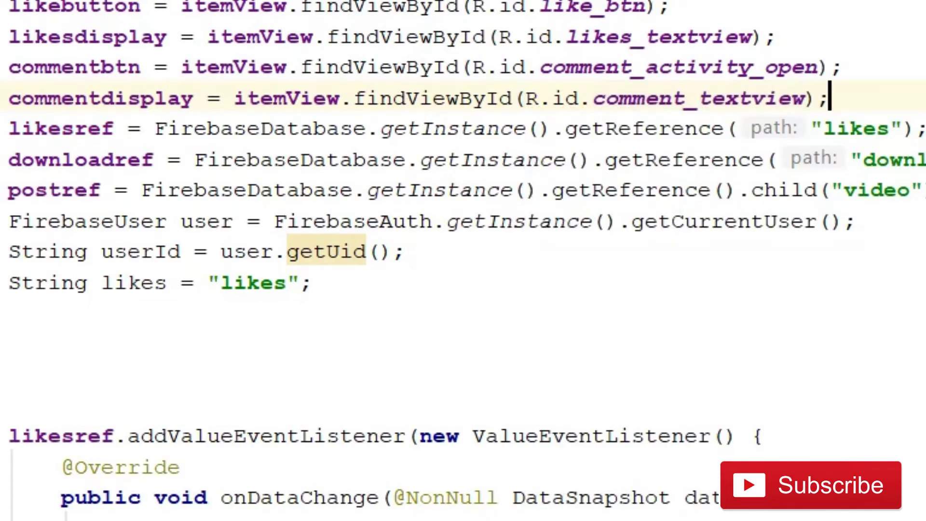
{"action": "key", "text": "Down"}
{"action": "key", "text": "Down"}
{"action": "key", "text": "Down"}
{"action": "key", "text": "Down"}
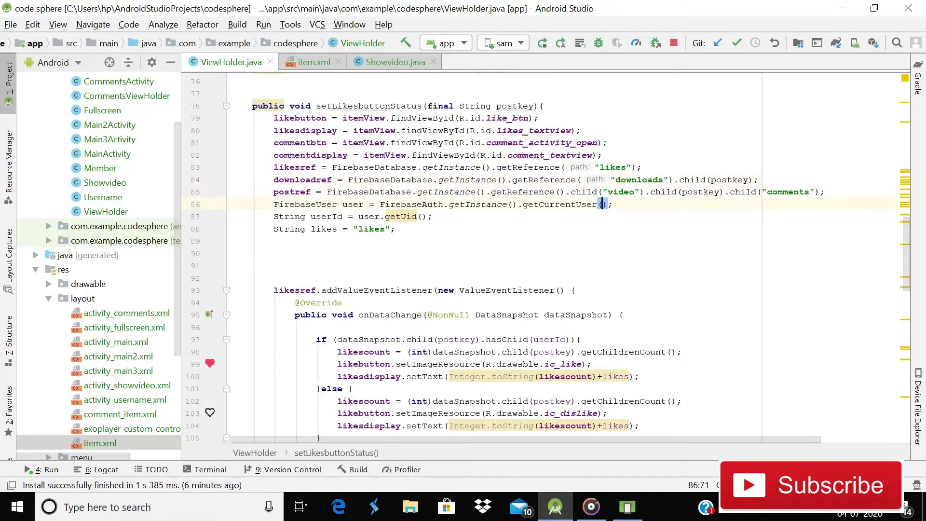
{"action": "key", "text": "Down"}
{"action": "key", "text": "Down"}
{"action": "key", "text": "Down"}
Insert a blank line below the String likes line, reviewing the postref comments reference.
{"action": "key", "text": "Return"}
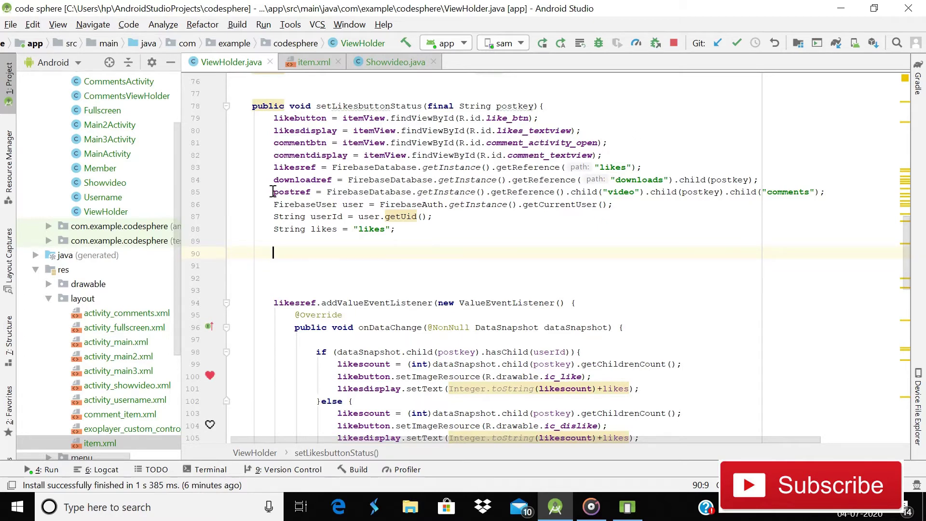
{"action": "mouse_move", "coordinate": [233, 204]}
{"action": "left_mouse_down"}
{"action": "mouse_move", "coordinate": [777, 180]}
{"action": "mouse_move", "coordinate": [844, 199]}
{"action": "left_mouse_up"}
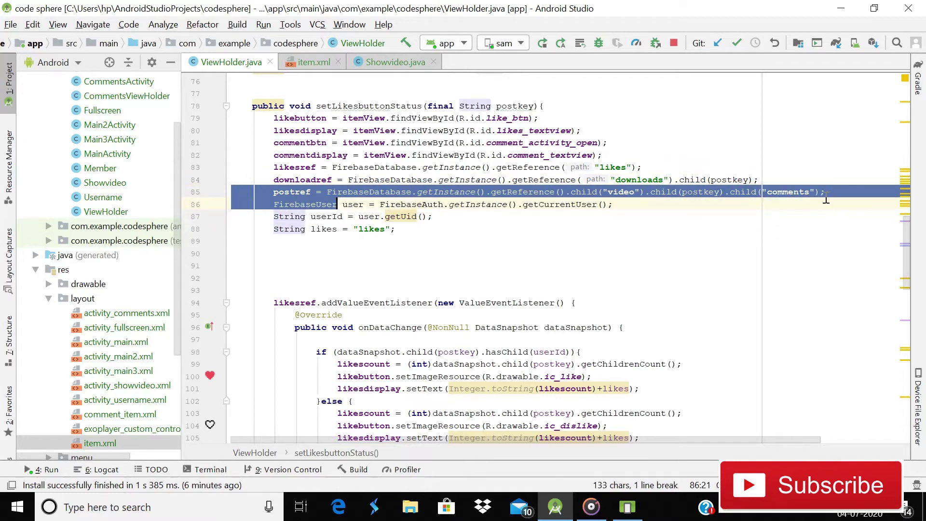
{"action": "left_click", "coordinate": [687, 279]}
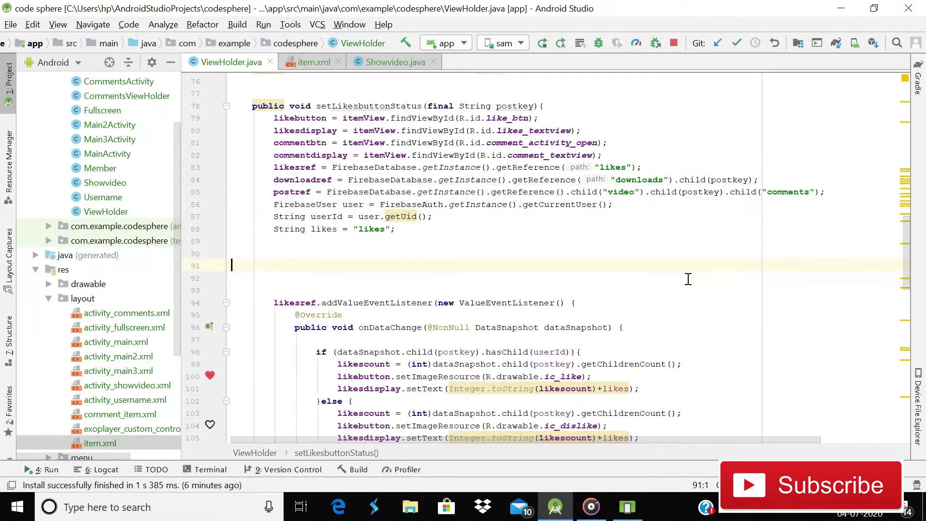
Add postref.addValueEventListener(new ValueEventListener) with generated onDataChange and onCancelled stubs.
{"action": "key", "text": "ctrl+alt+Return"}
{"action": "type", "text": "po"}
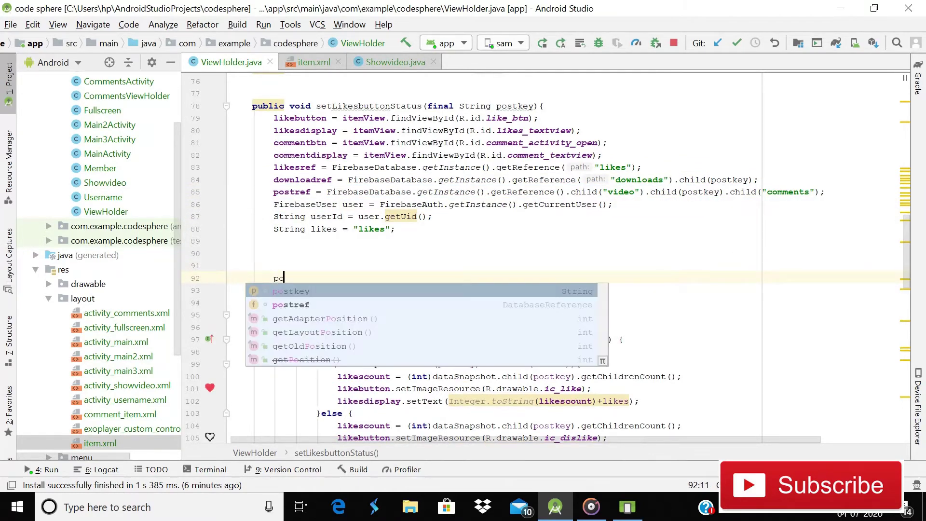
{"action": "key", "text": "Down"}
{"action": "key", "text": "Return"}
{"action": "type", "text": "."}
{"action": "type", "text": "a"}
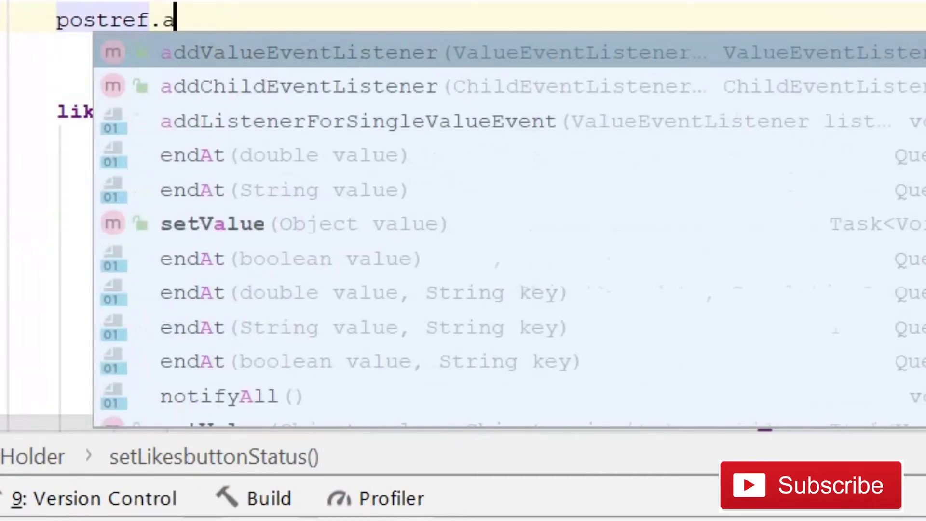
{"action": "key", "text": "Return"}
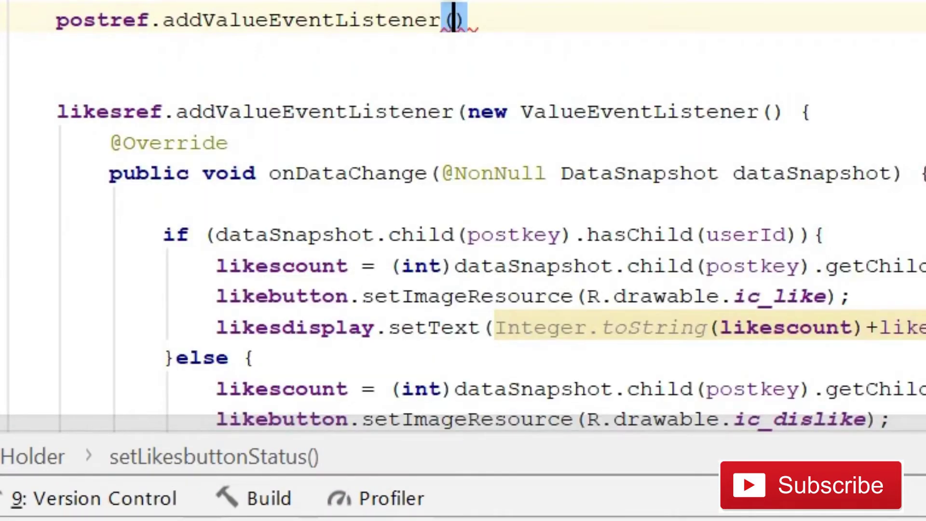
{"action": "type", "text": "new "}
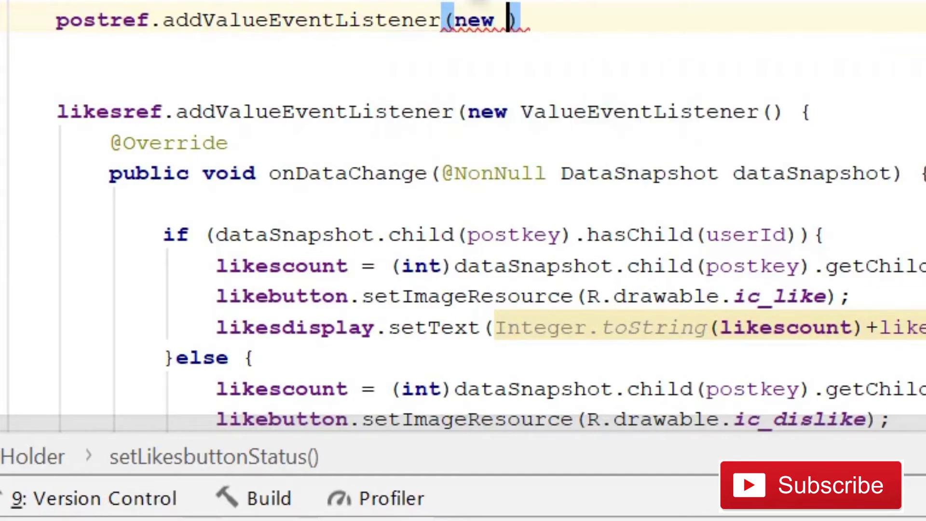
{"action": "type", "text": "Va"}
{"action": "key", "text": "Return"}
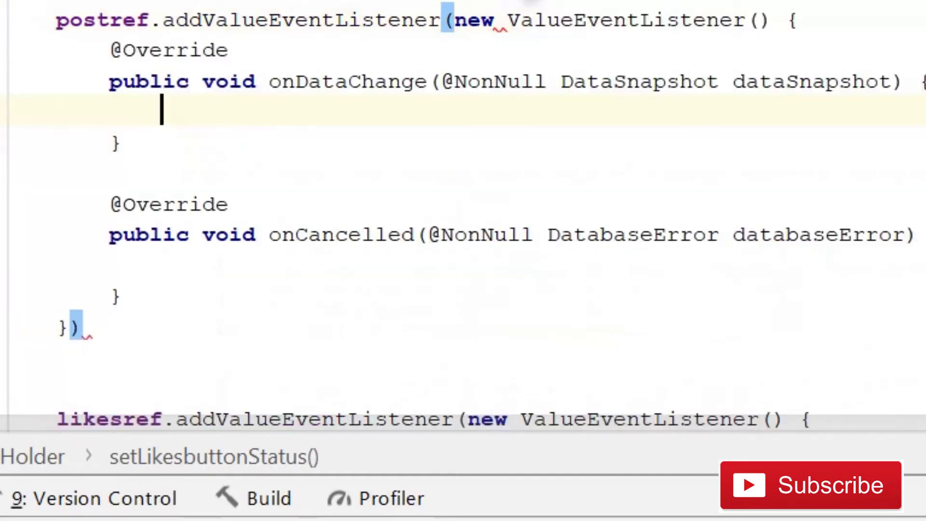
{"action": "key", "text": "Down"}
{"action": "key", "text": "Down"}
{"action": "key", "text": "Down"}
{"action": "key", "text": "Down"}
{"action": "key", "text": "Down"}
{"action": "key", "text": "Down"}
{"action": "key", "text": "Down"}
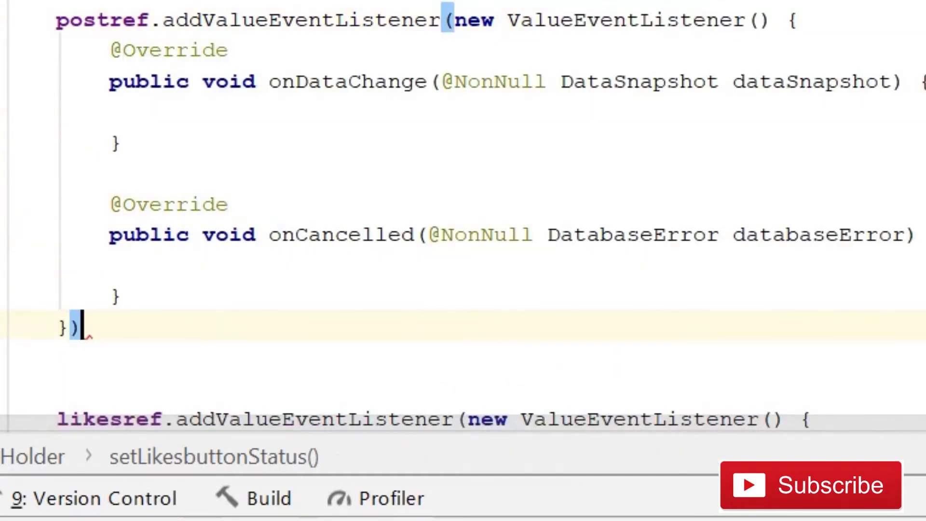
{"action": "type", "text": ";"}
{"action": "key", "text": "Up"}
{"action": "key", "text": "Up"}
{"action": "key", "text": "Up"}
{"action": "key", "text": "Up"}
{"action": "key", "text": "Up"}
{"action": "key", "text": "Up"}
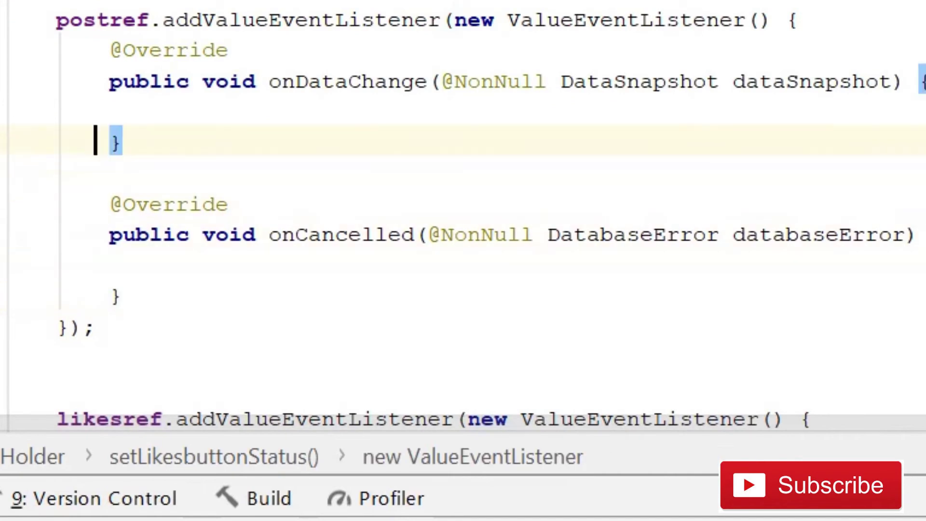
{"action": "key", "text": "Up"}
{"action": "key", "text": "Return"}
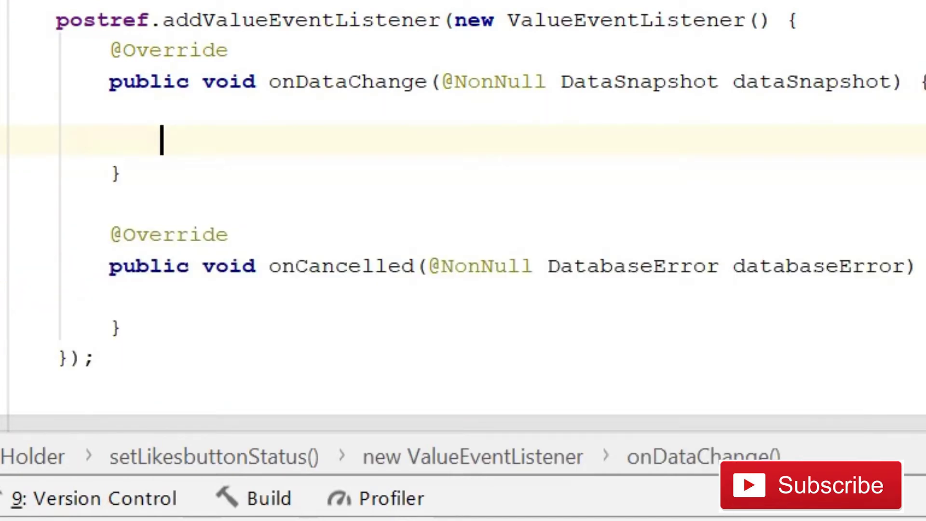
{"action": "type", "text": "if"}
In onDataChange, add if (dataSnapshot.exists()) setting commentcount = (int)dataSnapshot.getChildrenCount().
{"action": "key", "text": "Return"}
{"action": "type", "text": "da"}
{"action": "key", "text": "Return"}
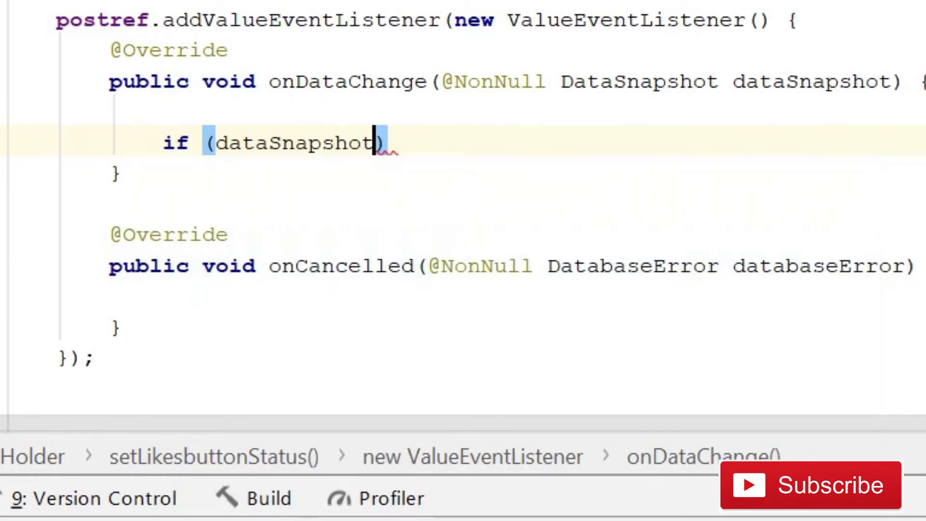
{"action": "type", "text": "."}
{"action": "key", "text": "Return"}
{"action": "type", "text": "){"}
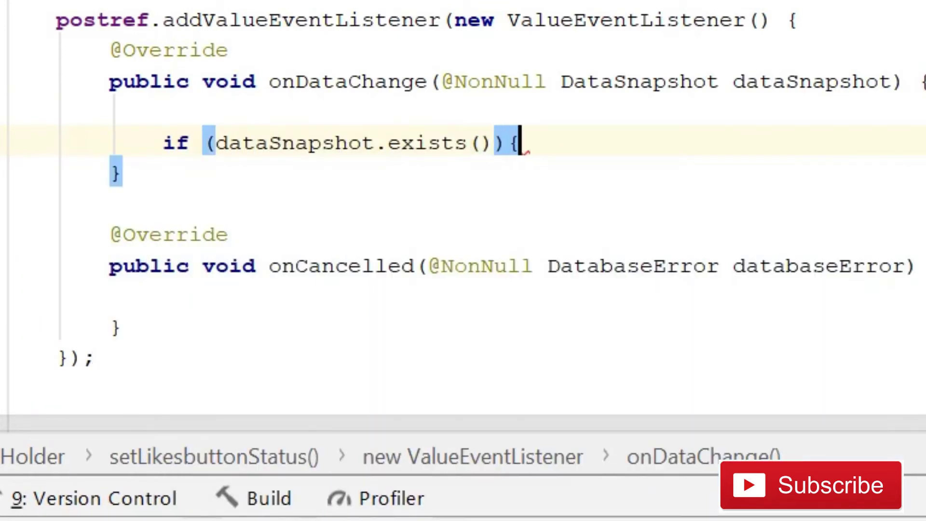
{"action": "key", "text": "Return"}
{"action": "type", "text": "co"}
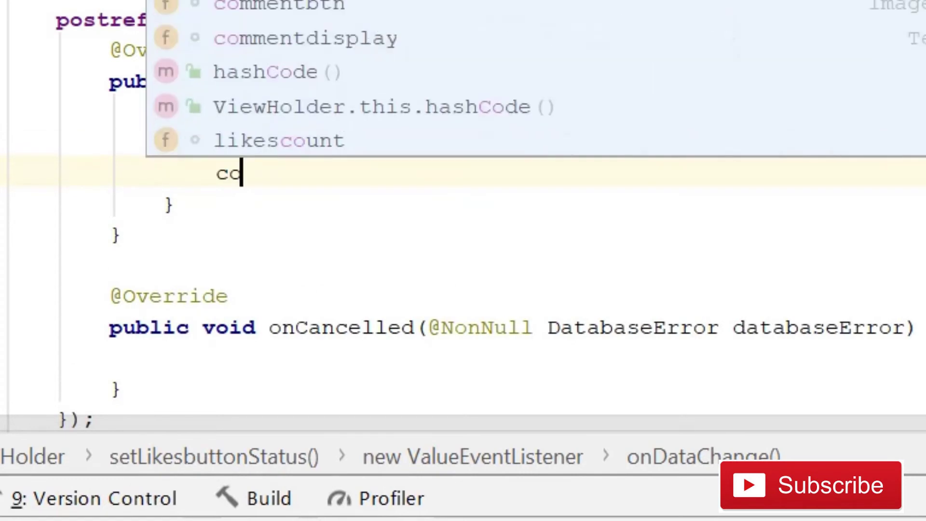
{"action": "type", "text": "m"}
{"action": "key", "text": "Return"}
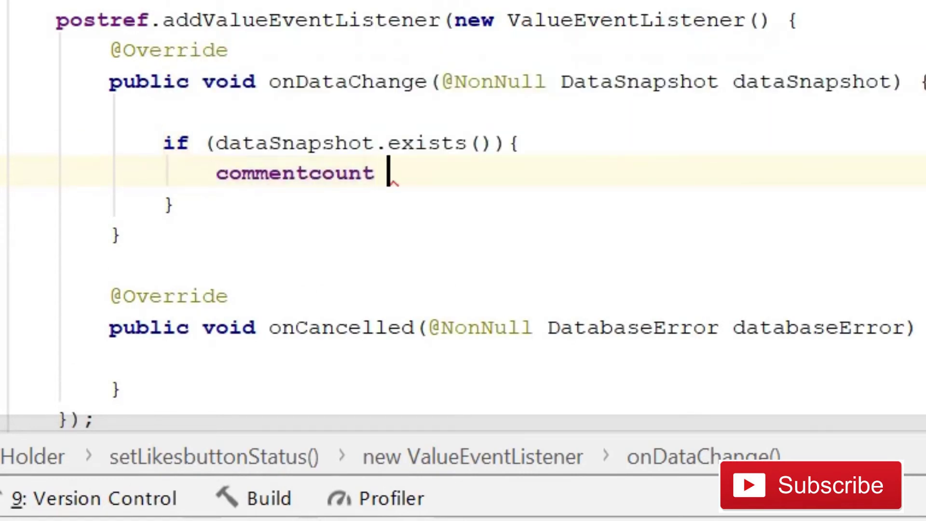
{"action": "type", "text": "= (i"}
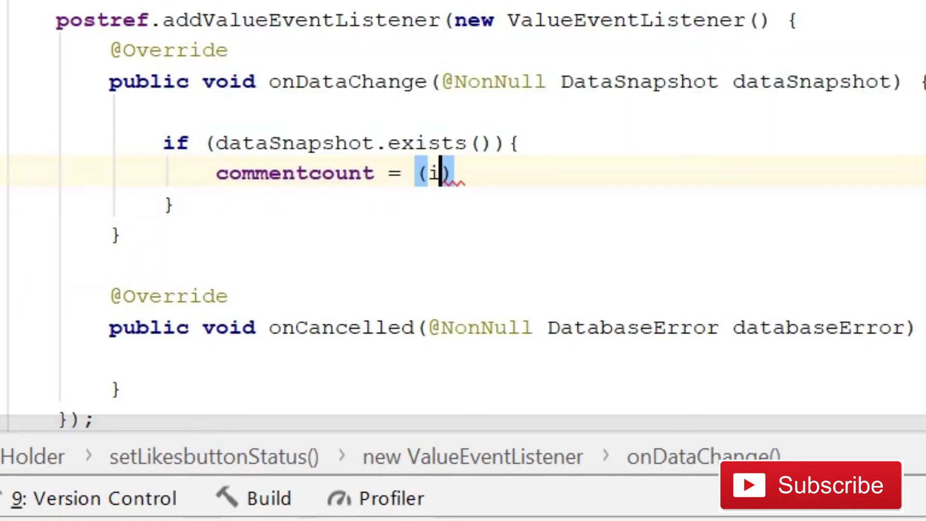
{"action": "type", "text": "nt)"}
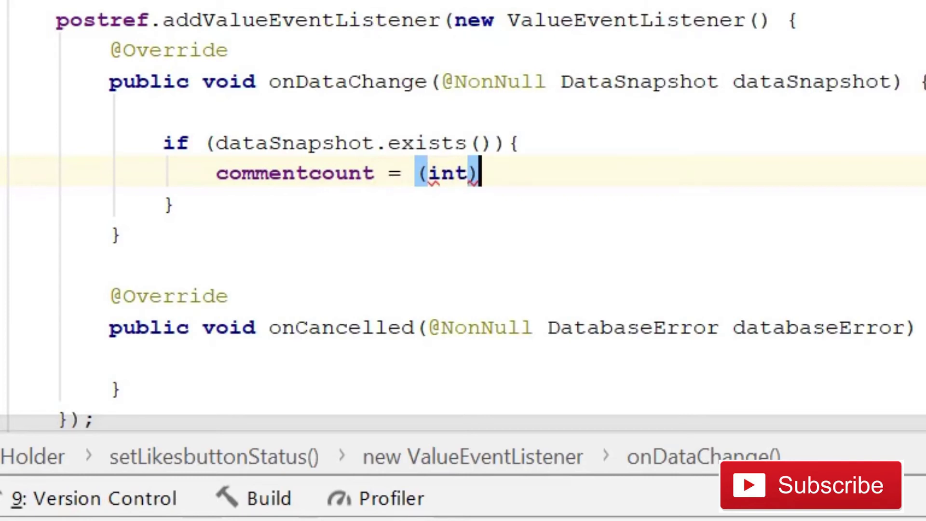
{"action": "type", "text": "d"}
{"action": "key", "text": "Return"}
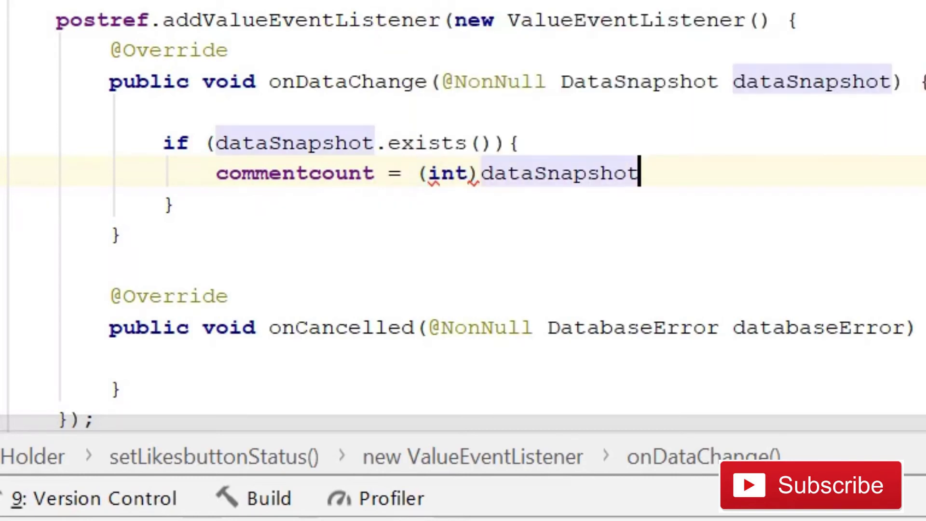
{"action": "type", "text": "."}
{"action": "key", "text": "Return"}
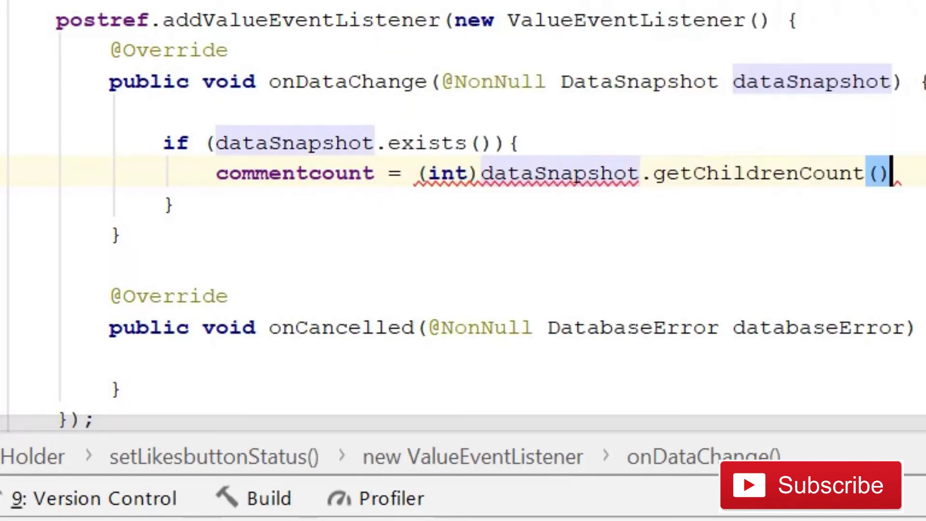
{"action": "type", "text": ";"}
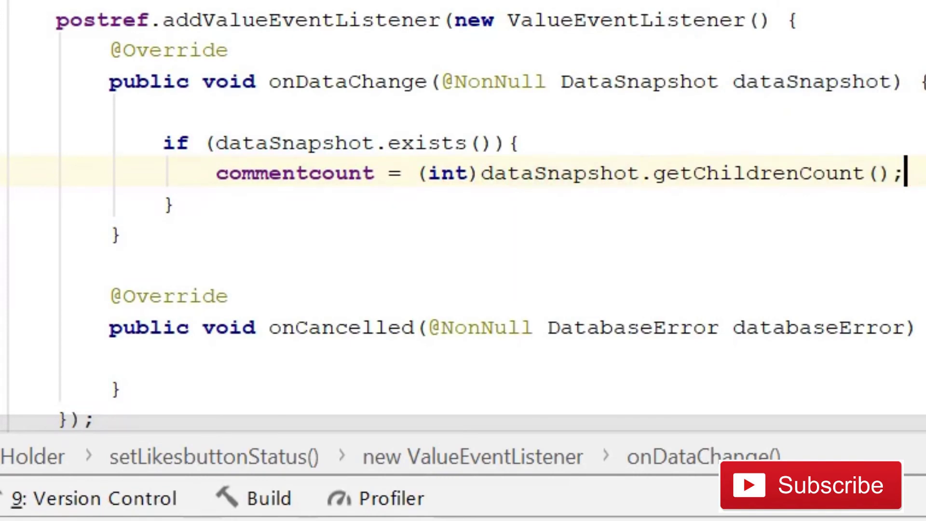
Add commentdisplay.setText(Integer.toString(commentcount)) inside the if block.
{"action": "key", "text": "Return"}
{"action": "type", "text": "com"}
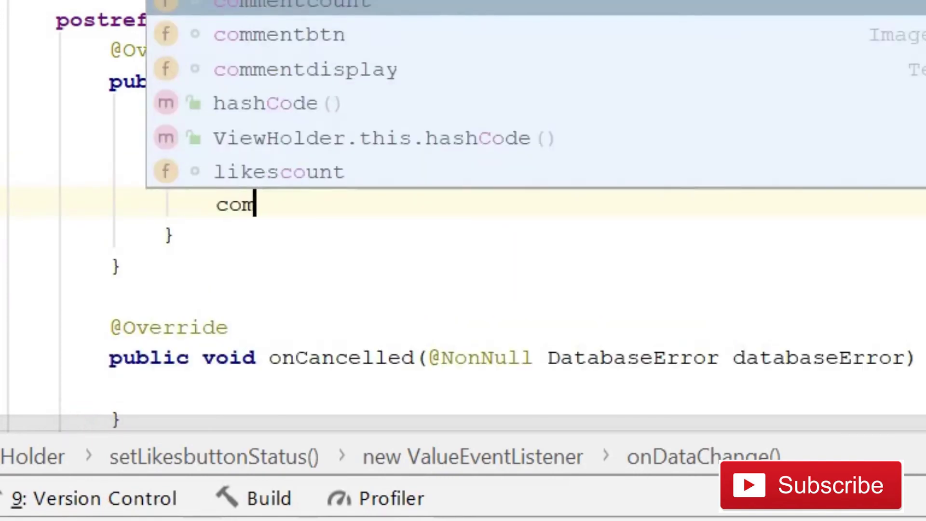
{"action": "key", "text": "Down"}
{"action": "key", "text": "Down"}
{"action": "key", "text": "Return"}
{"action": "type", "text": "="}
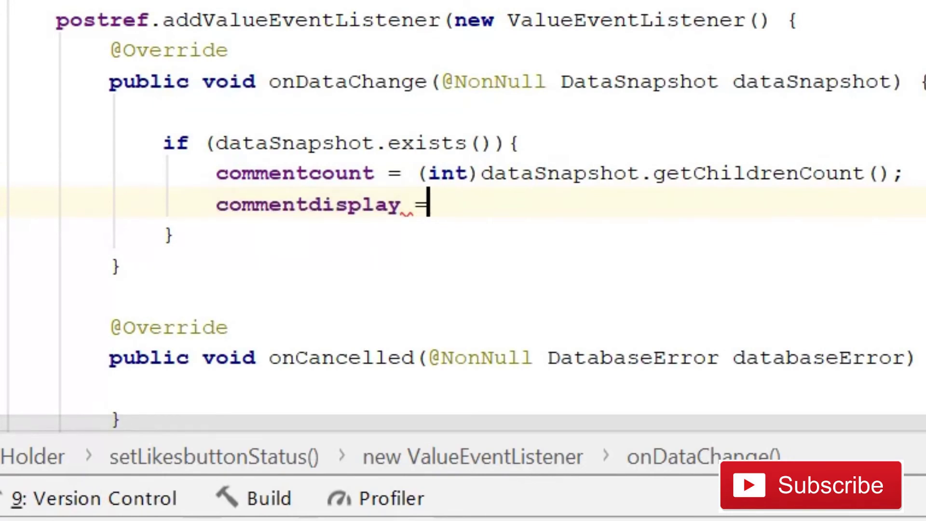
{"action": "key", "text": "BackSpace"}
{"action": "key", "text": "BackSpace"}
{"action": "type", "text": "."}
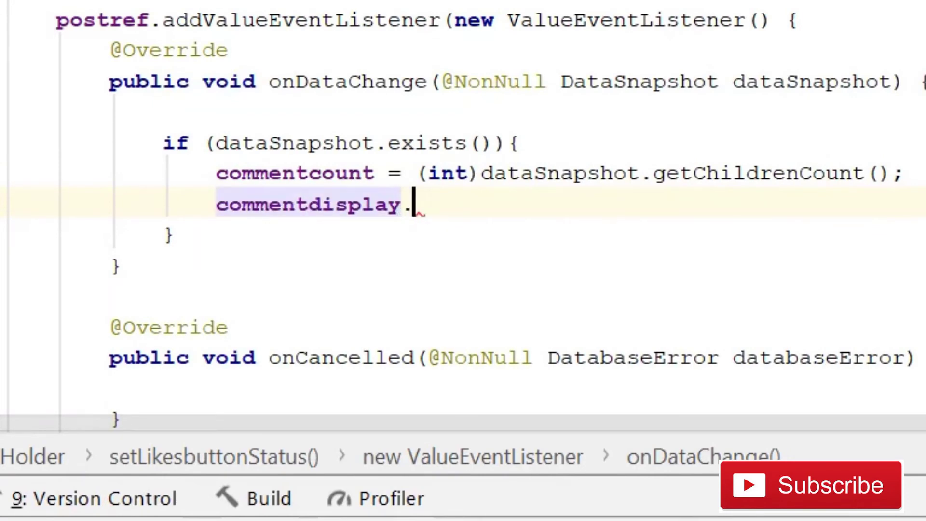
{"action": "type", "text": "setT"}
{"action": "key", "text": "Return"}
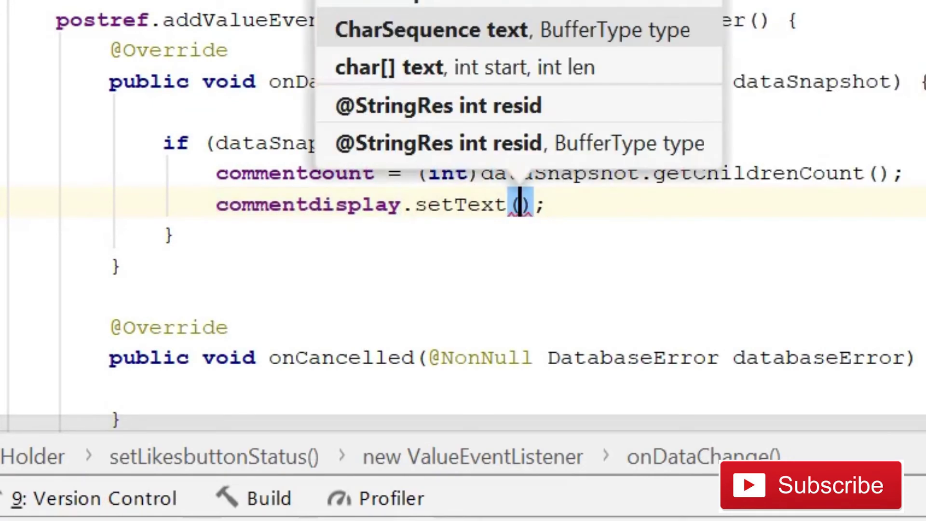
{"action": "type", "text": "Integer"}
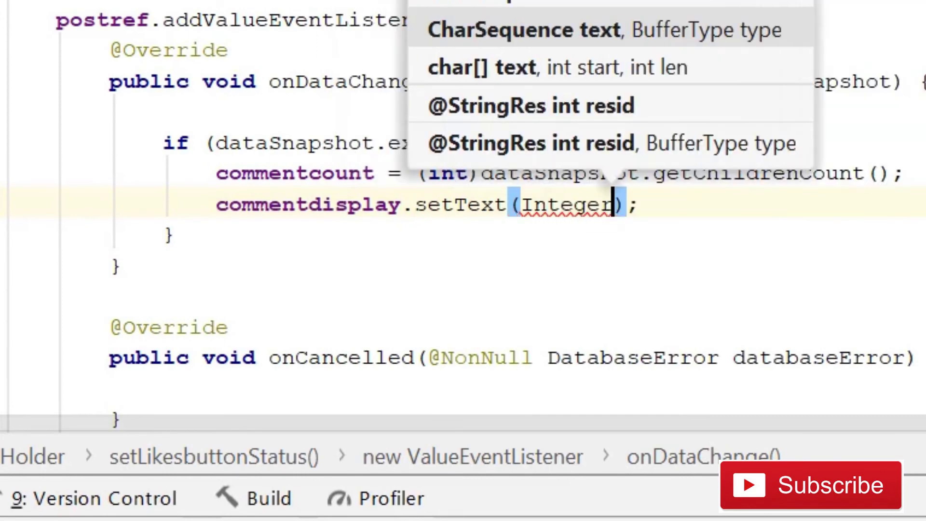
{"action": "type", "text": "."}
{"action": "type", "text": "toSt"}
{"action": "key", "text": "Return"}
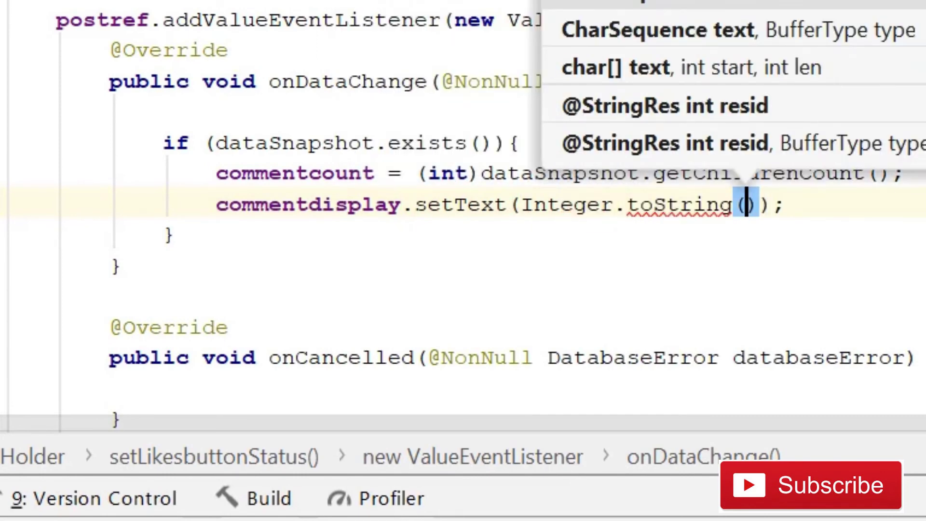
{"action": "type", "text": "co"}
{"action": "key", "text": "Return"}
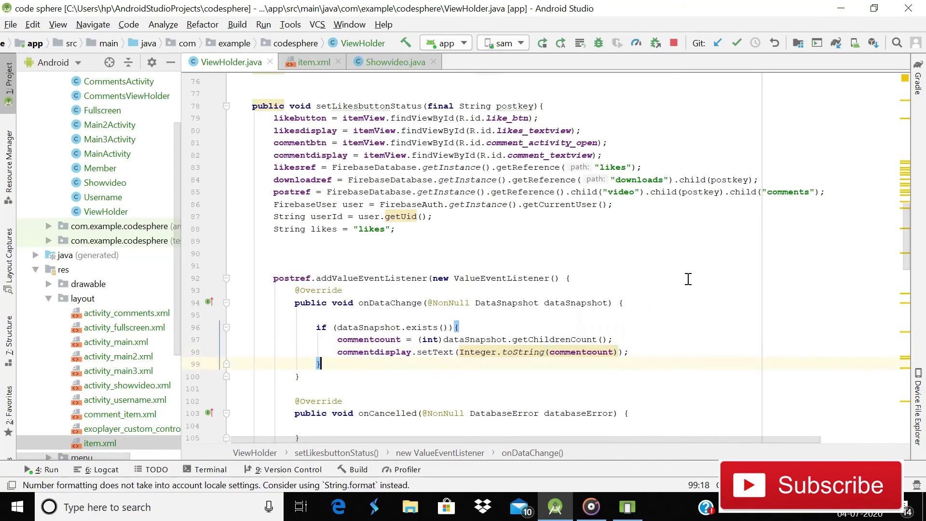
{"action": "key", "text": "Down"}
{"action": "key", "text": "Down"}
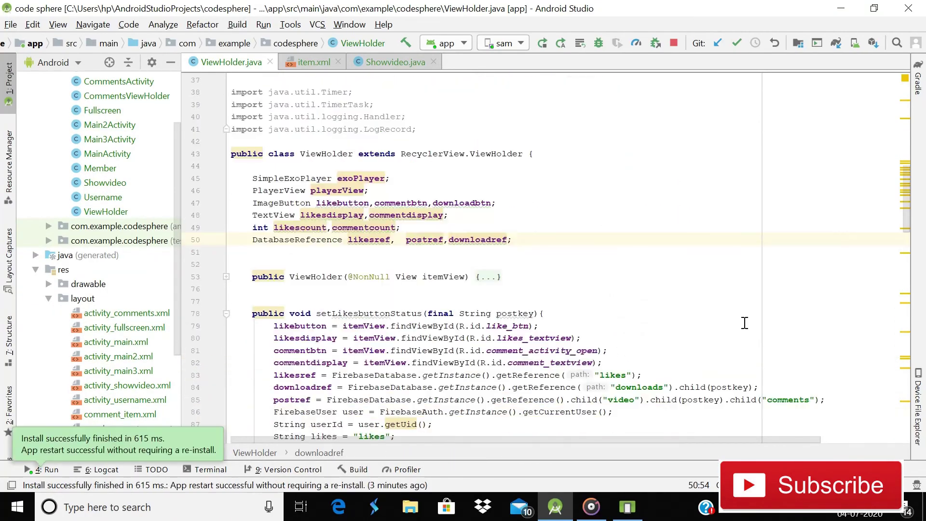